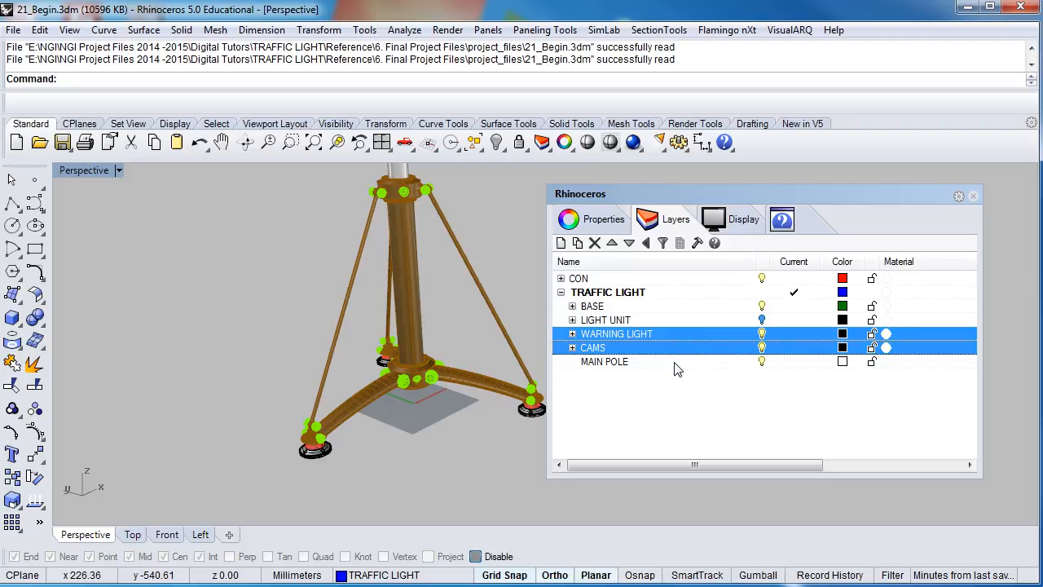
Hide the CON, WARNING LIGHT, CAMS and MAIN POLE layers, and expand the BASE layer to list its sublayers
{"action": "left_click", "coordinate": [762, 348]}
{"action": "left_click", "coordinate": [761, 279]}
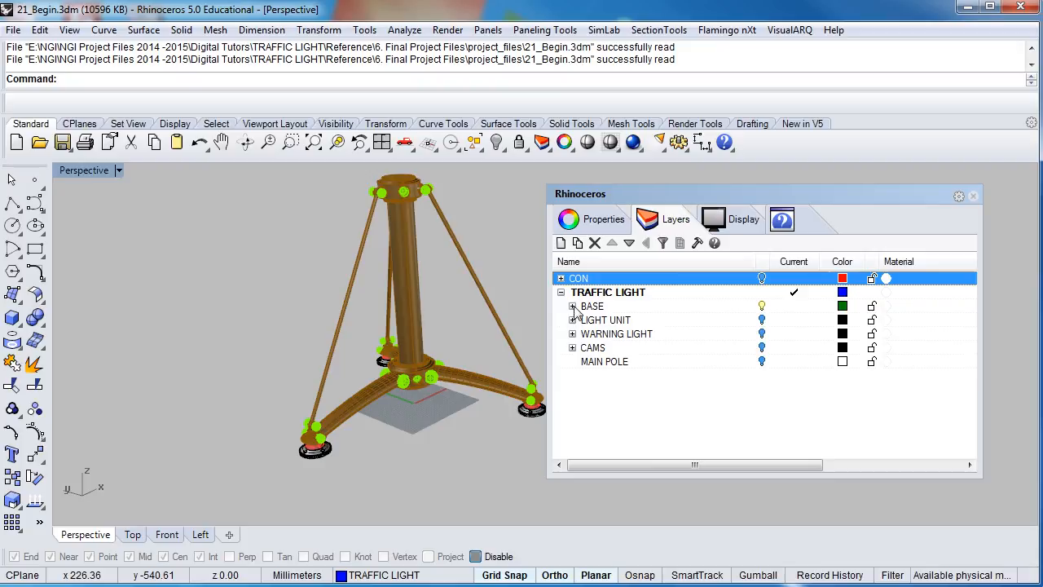
{"action": "right_click_drag", "start_coordinate": [385, 291], "coordinate": [267, 312], "text": "shift"}
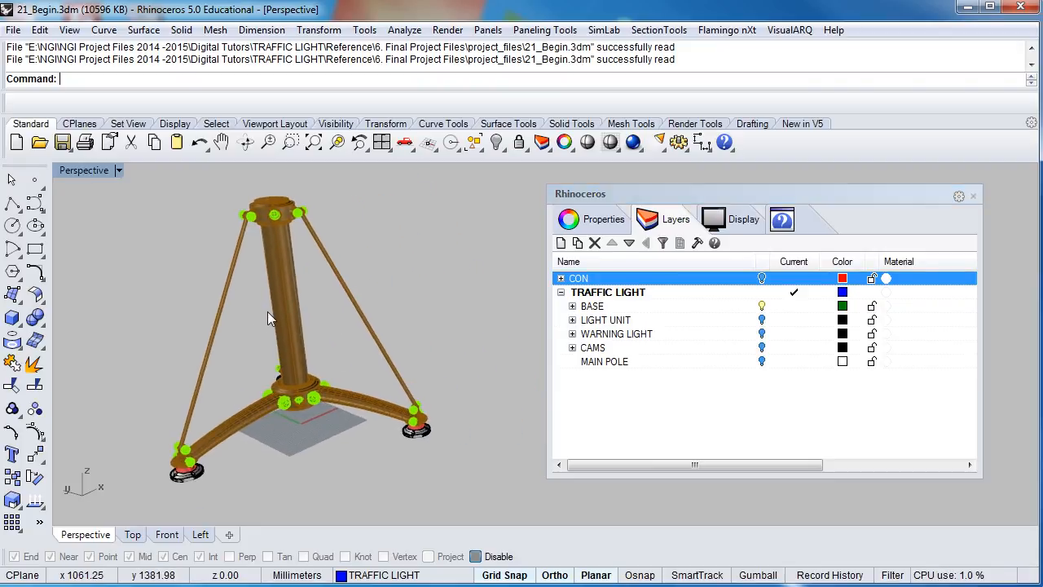
{"action": "left_click", "coordinate": [573, 307]}
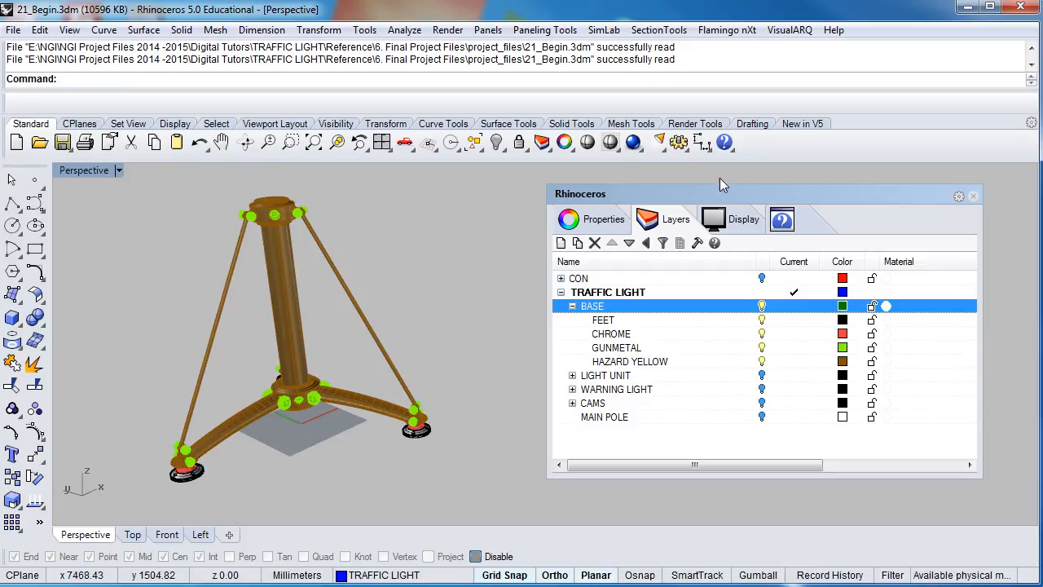
Switch the Perspective viewport to the Rendered display mode
{"action": "left_click", "coordinate": [70, 172]}
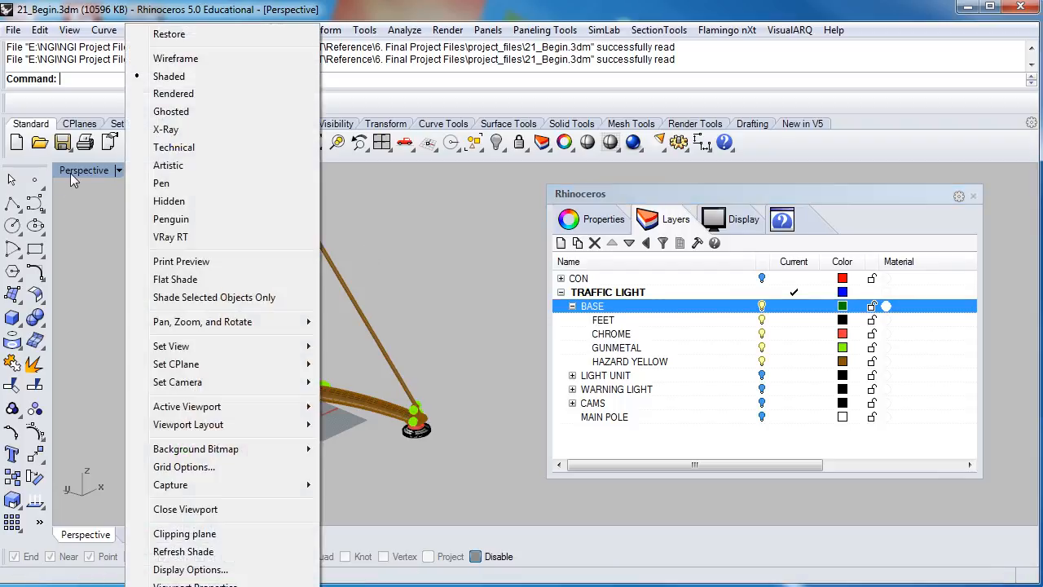
{"action": "left_click", "coordinate": [171, 96]}
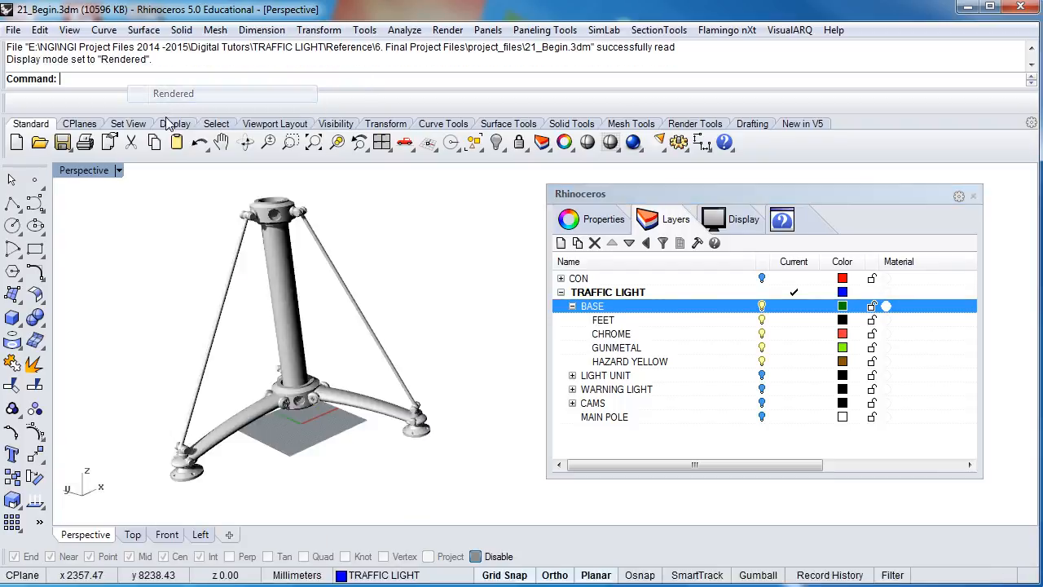
{"action": "right_click_drag", "start_coordinate": [208, 292], "coordinate": [282, 362]}
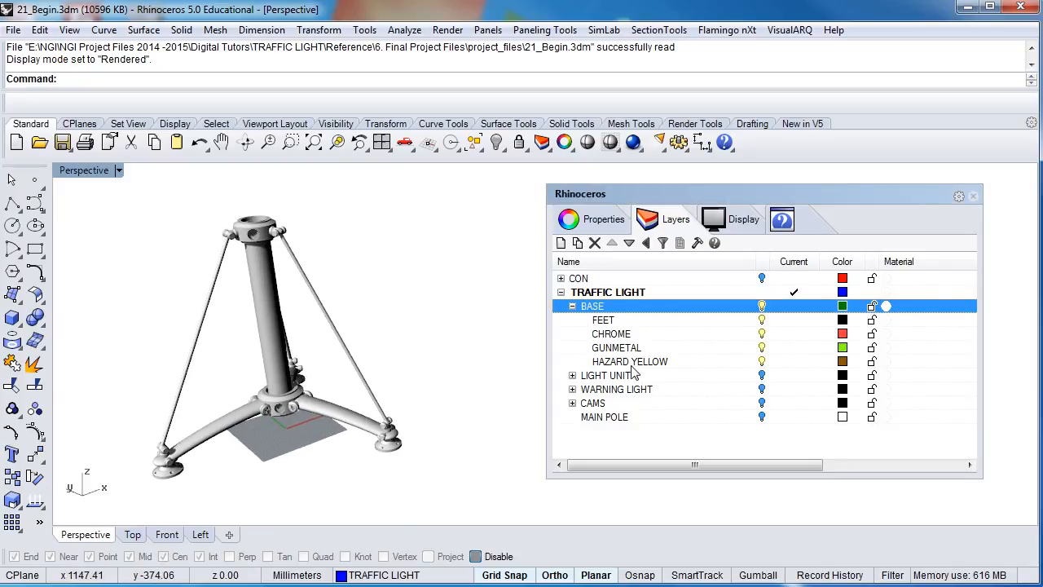
Name the HAZARD YELLOW layer's material HAZARD YELLOW BASE and open its base color for editing
{"action": "left_click", "coordinate": [887, 362]}
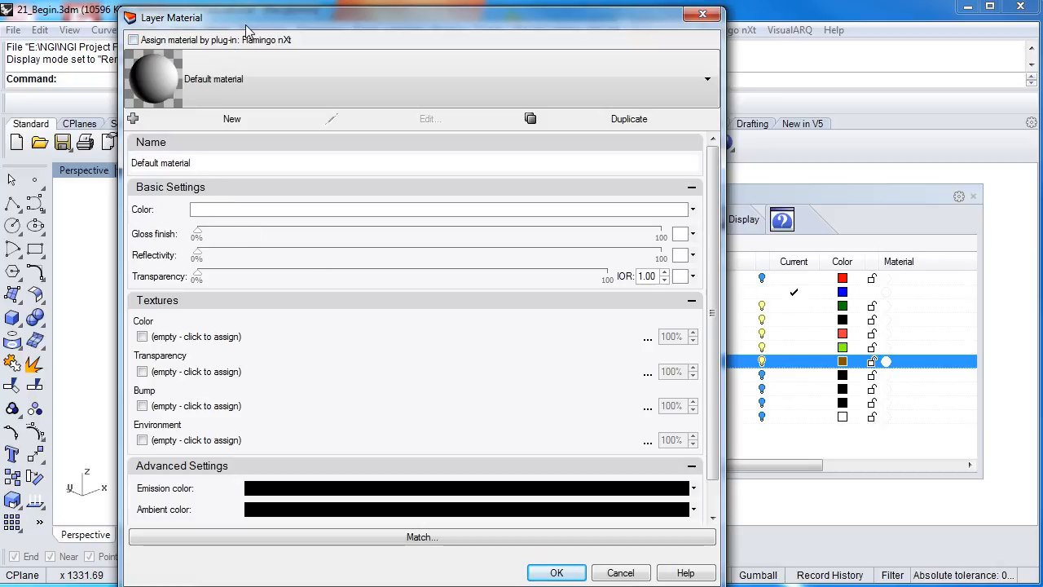
{"action": "left_click_drag", "start_coordinate": [245, 24], "coordinate": [244, 28]}
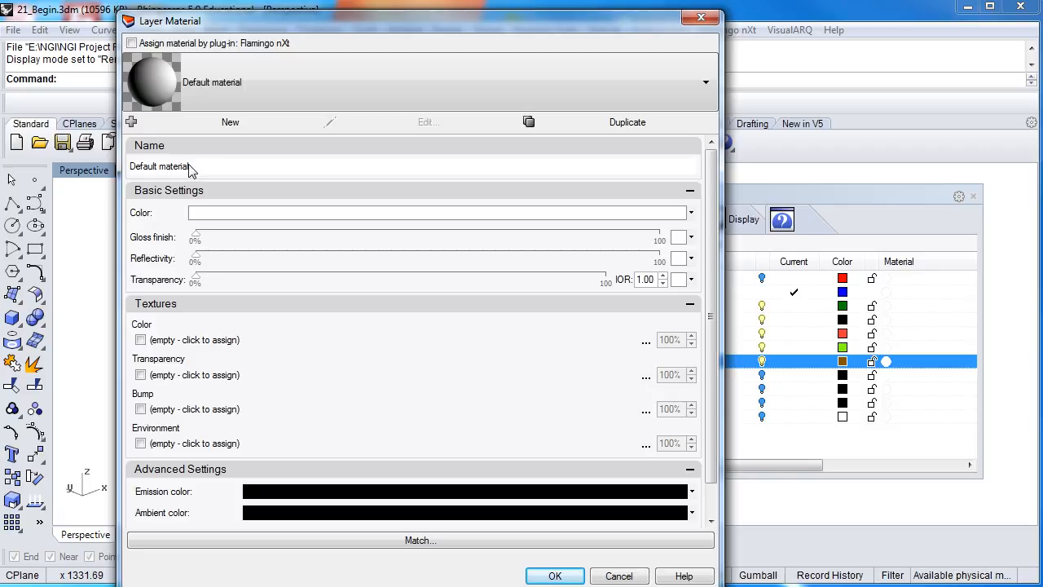
{"action": "left_click_drag", "start_coordinate": [190, 167], "coordinate": [117, 175]}
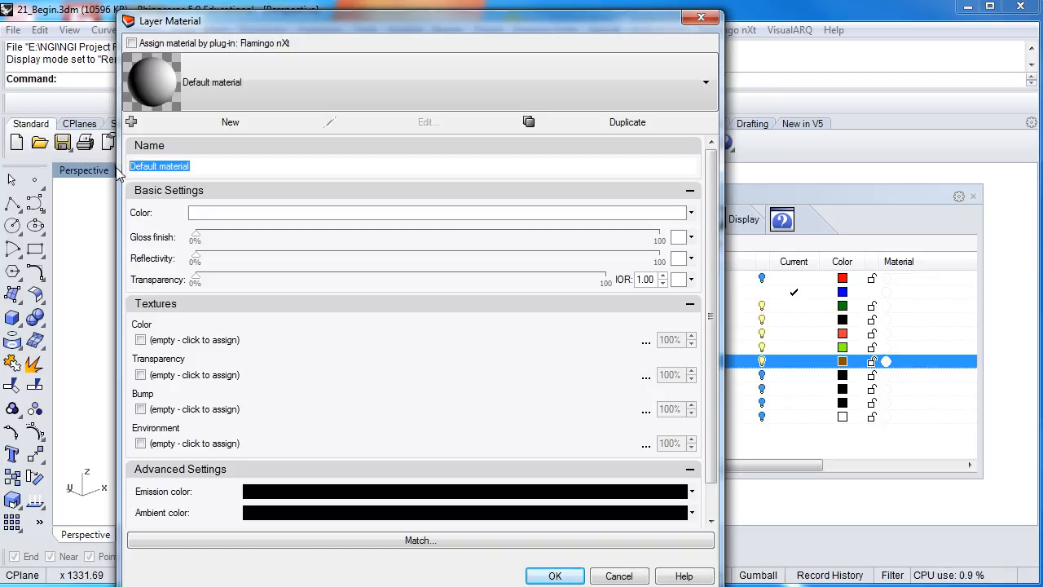
{"action": "type", "text": "HAZARD"}
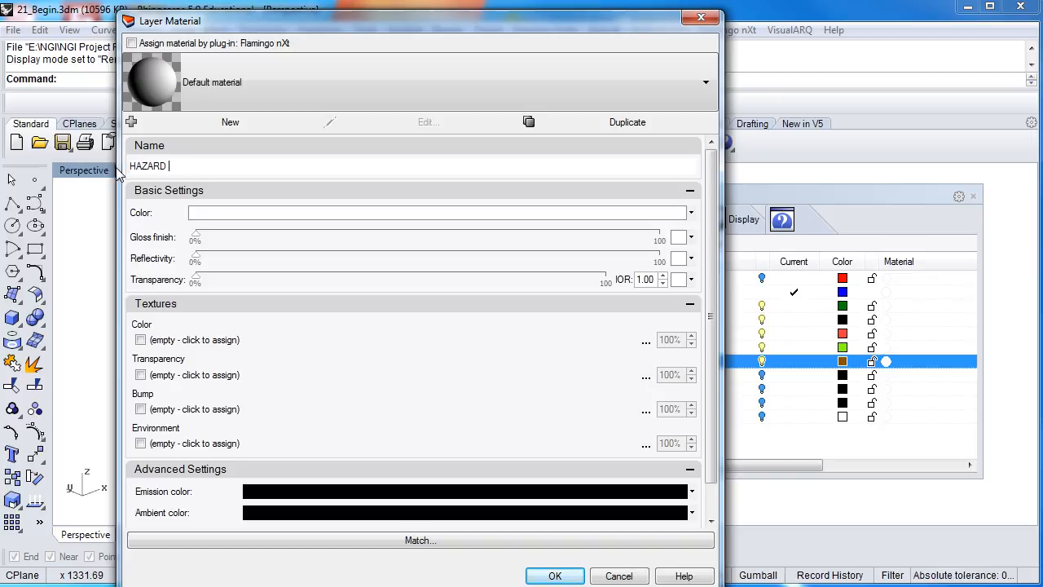
{"action": "type", "text": " YELLOW BASE"}
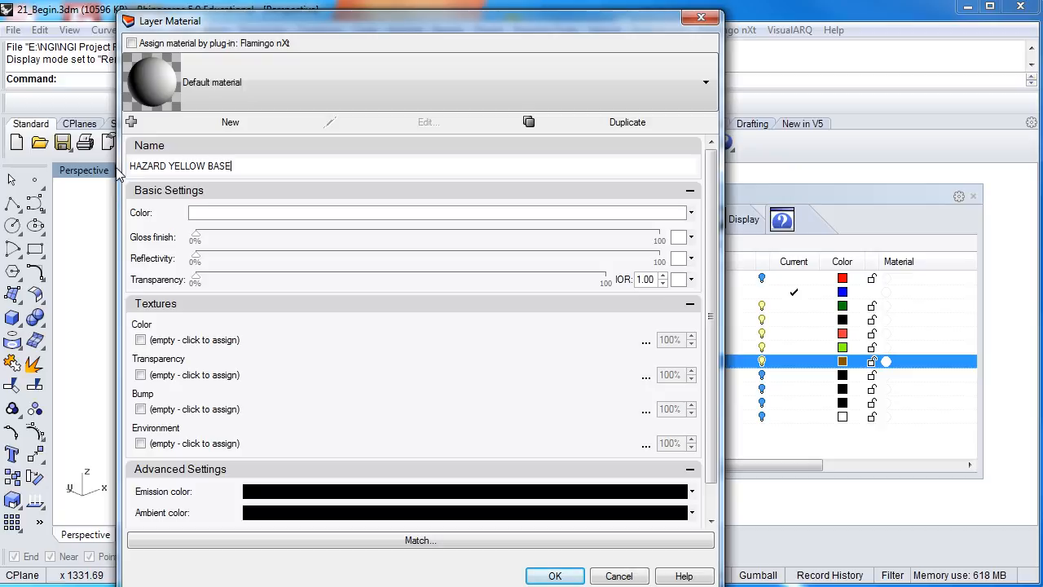
{"action": "left_click", "coordinate": [321, 214]}
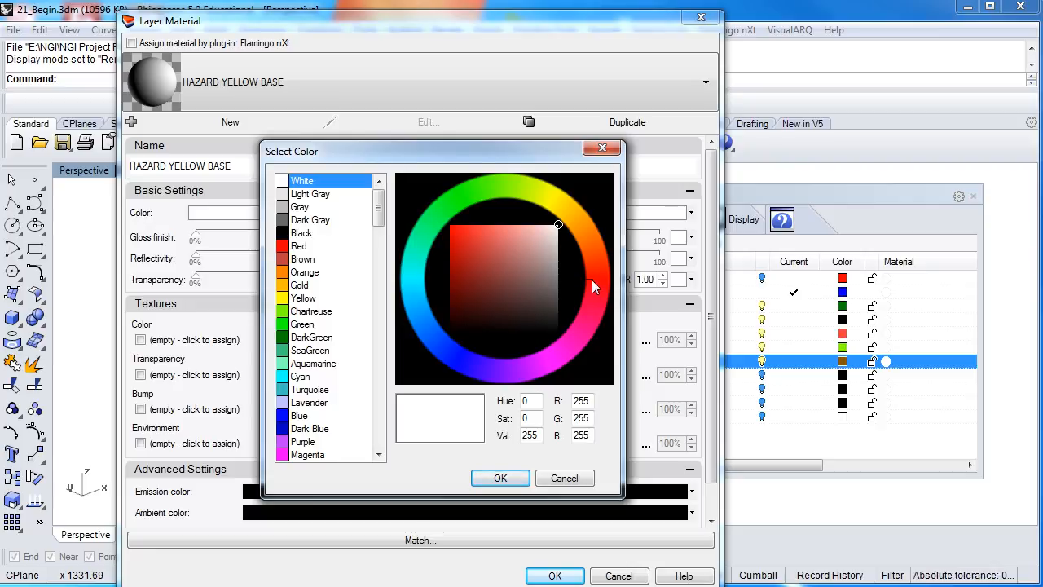
Try a freely picked bright yellow hue and shade for the HAZARD YELLOW BASE material
{"action": "left_click_drag", "start_coordinate": [591, 280], "coordinate": [568, 226]}
{"action": "mouse_move", "coordinate": [514, 272]}
{"action": "left_mouse_down"}
{"action": "mouse_move", "coordinate": [559, 278]}
{"action": "mouse_move", "coordinate": [540, 257]}
{"action": "mouse_move", "coordinate": [486, 258]}
{"action": "left_mouse_up"}
{"action": "left_click_drag", "start_coordinate": [561, 219], "coordinate": [579, 234]}
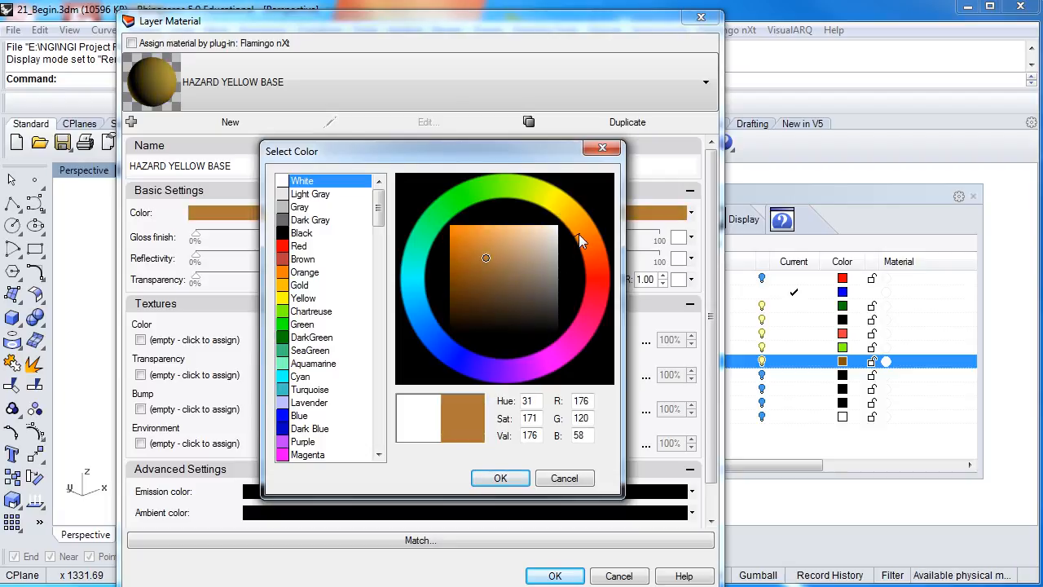
{"action": "left_click", "coordinate": [554, 211]}
{"action": "left_click_drag", "start_coordinate": [486, 257], "coordinate": [459, 228]}
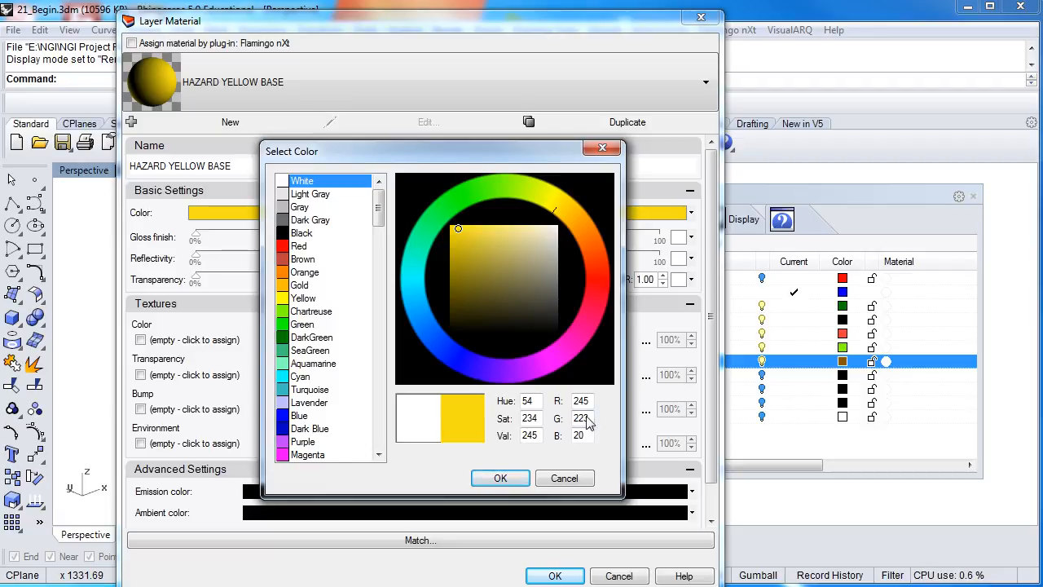
Set the HAZARD YELLOW BASE material's color to RGB 251, 195, 27 and apply the material to its layer
{"action": "left_click_drag", "start_coordinate": [589, 404], "coordinate": [570, 402]}
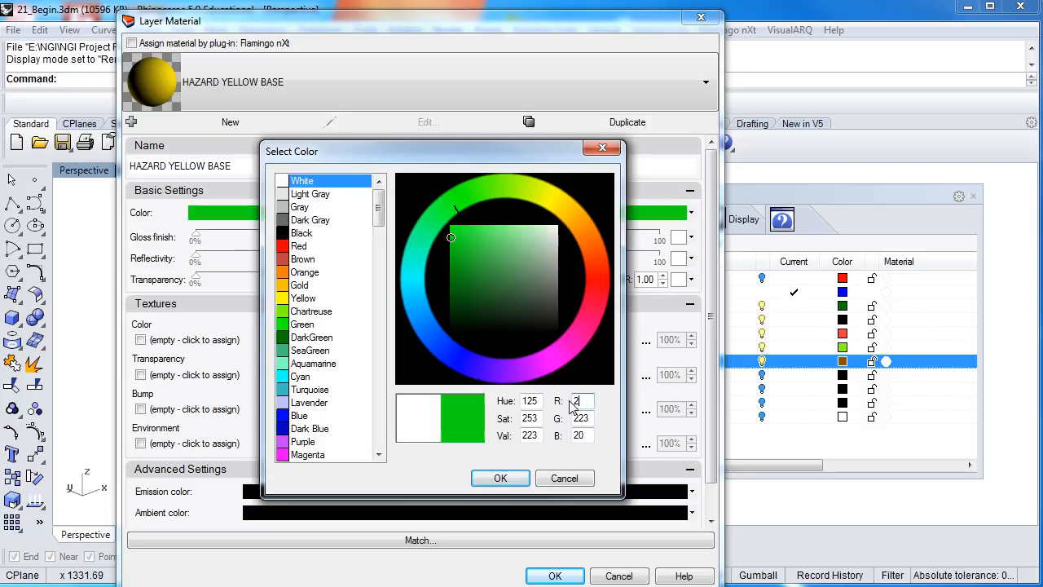
{"action": "type", "text": "251"}
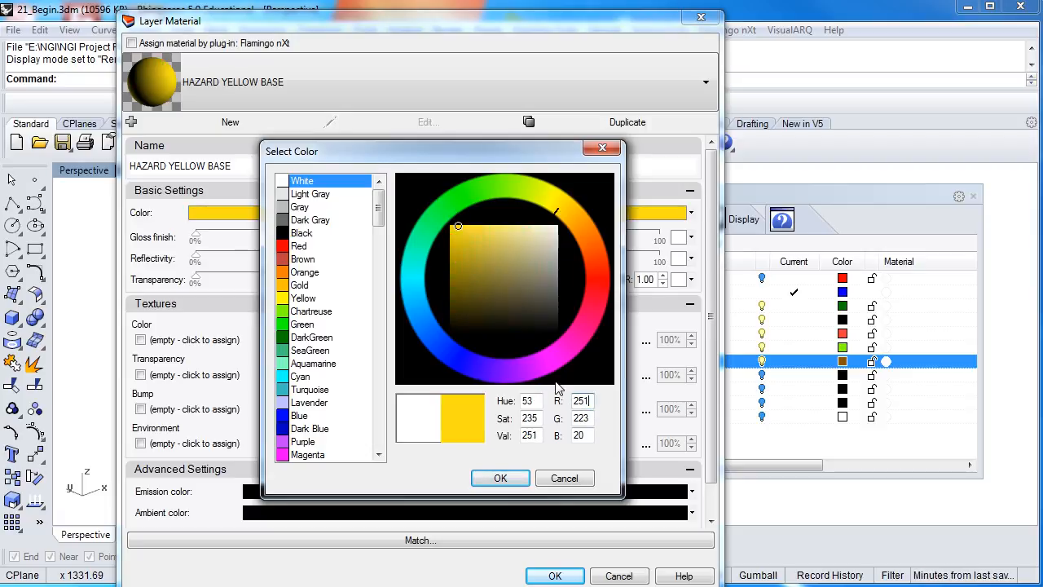
{"action": "key", "text": "Tab"}
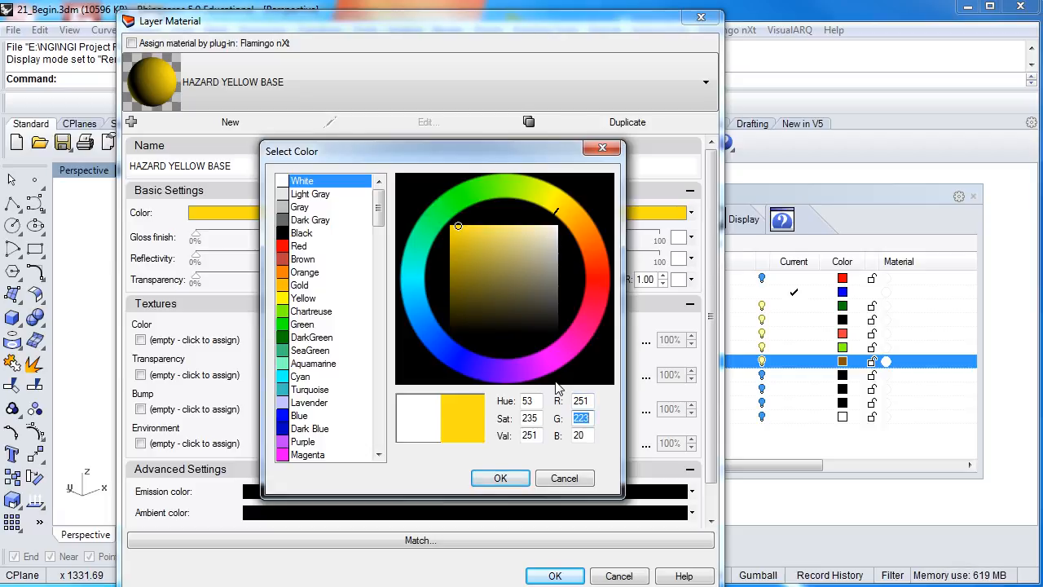
{"action": "type", "text": "195"}
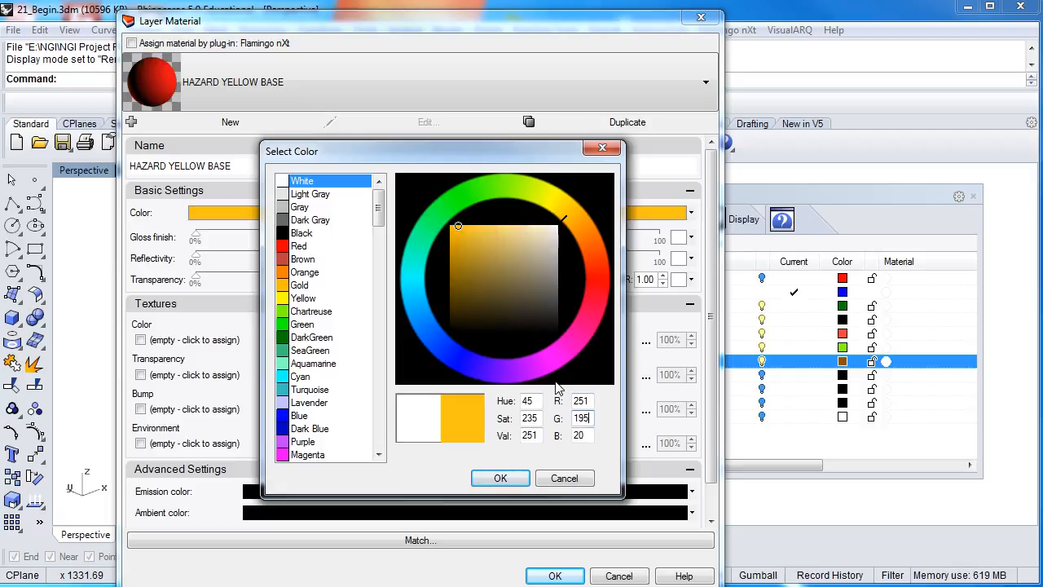
{"action": "key", "text": "Tab"}
{"action": "type", "text": "27"}
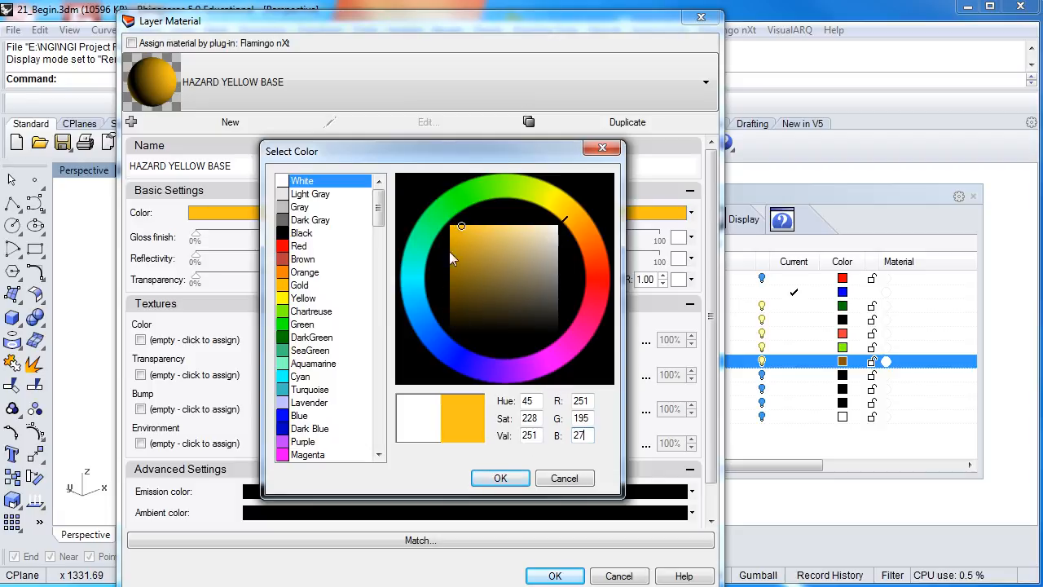
{"action": "left_click", "coordinate": [498, 480]}
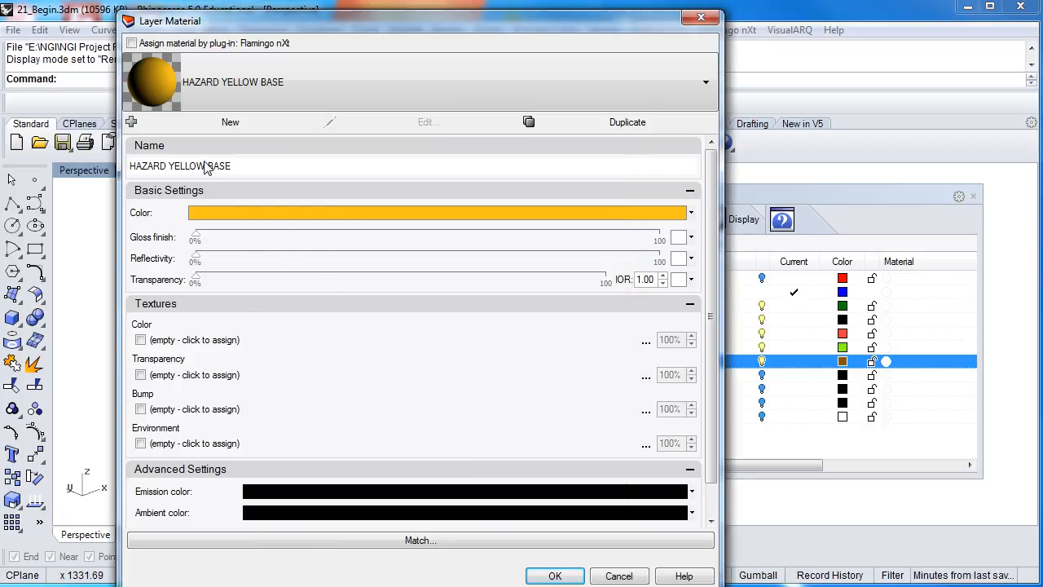
{"action": "left_click", "coordinate": [544, 577]}
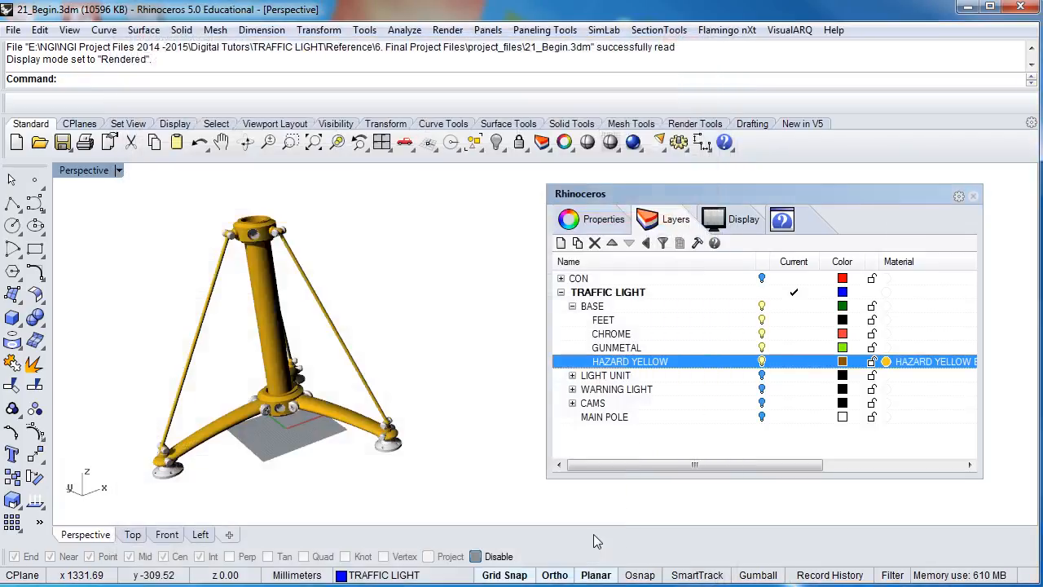
Give the CHROME sublayer of BASE a layer material named BASIC CHROME
{"action": "right_click_drag", "start_coordinate": [260, 370], "coordinate": [302, 361], "text": "shift"}
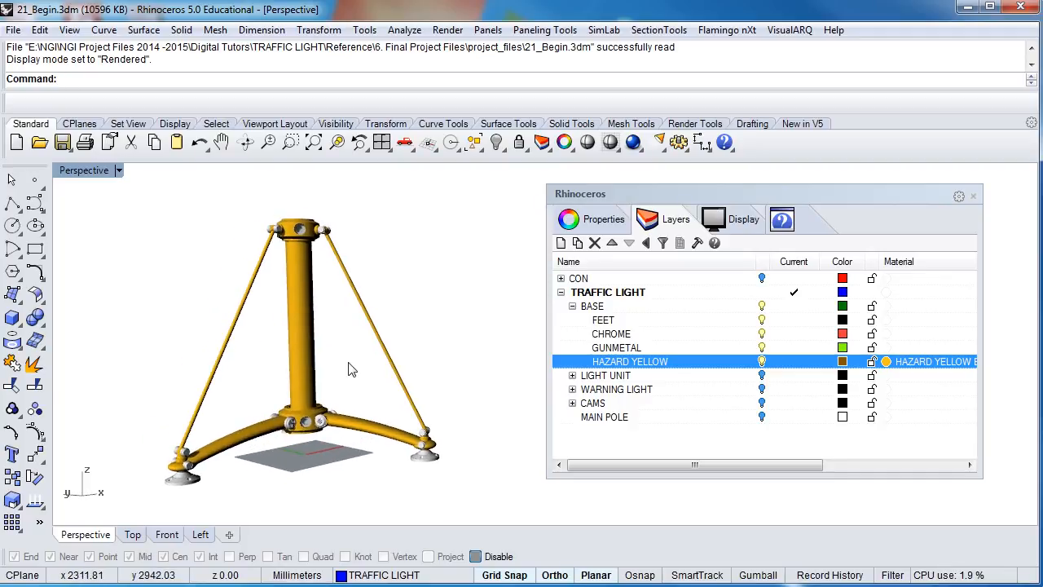
{"action": "left_click", "coordinate": [885, 334]}
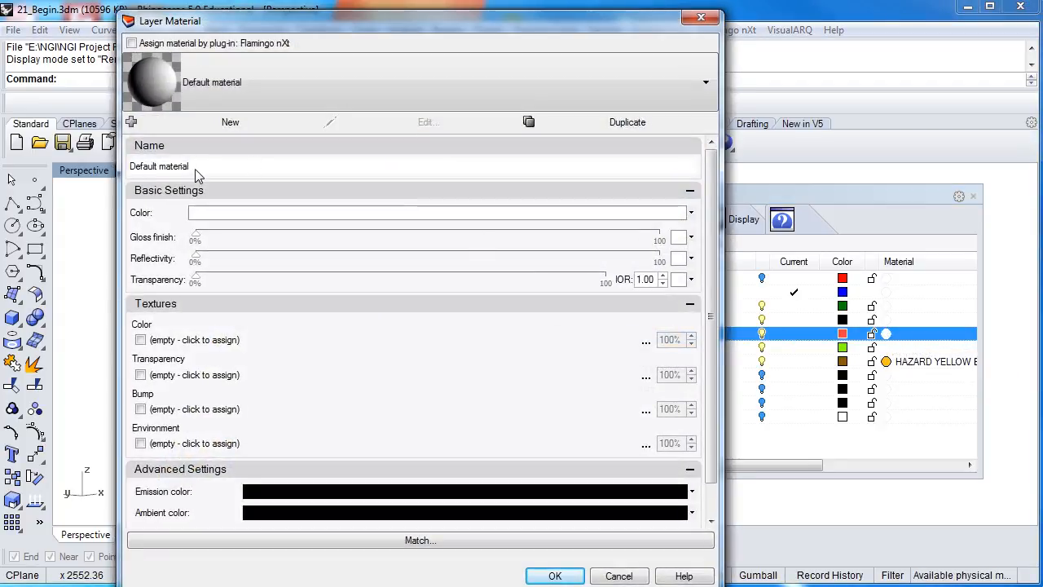
{"action": "left_click_drag", "start_coordinate": [195, 167], "coordinate": [129, 167]}
{"action": "type", "text": "BASIC CHROME"}
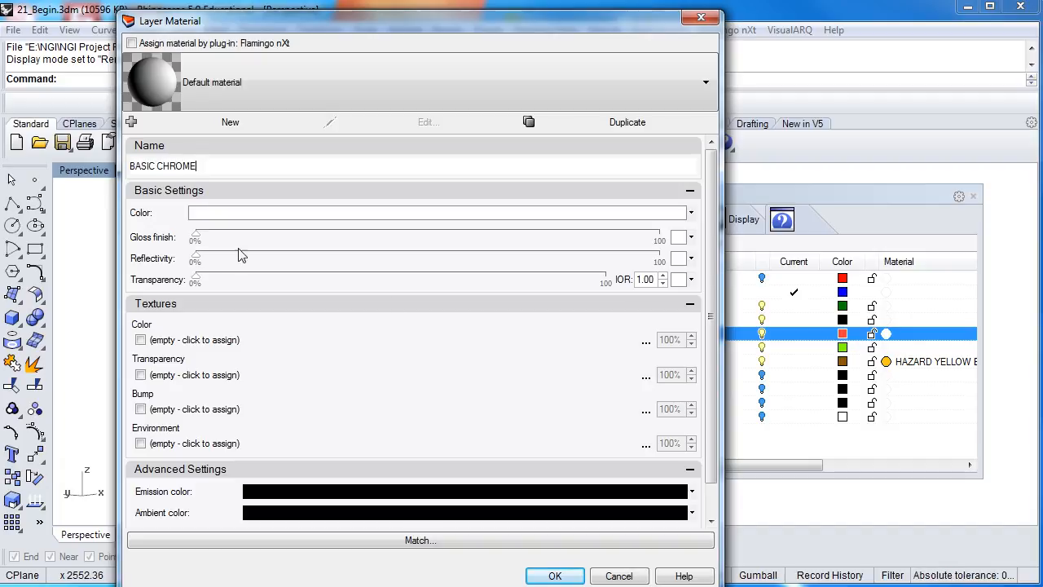
Set the BASIC CHROME material's color to dark gray, RGB 83, 83, 83
{"action": "left_click", "coordinate": [416, 213]}
{"action": "double_click", "coordinate": [582, 401]}
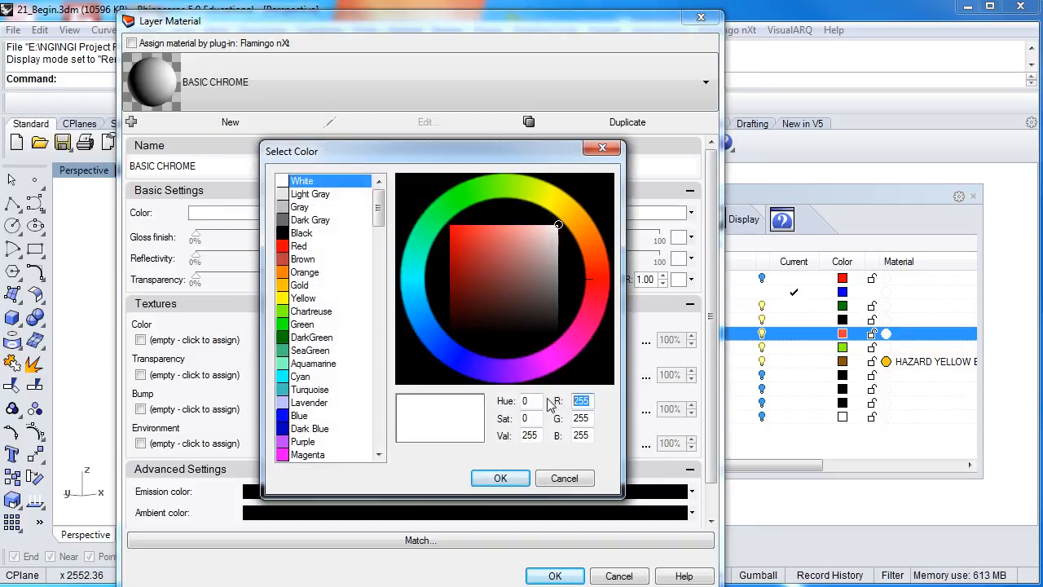
{"action": "type", "text": "83"}
{"action": "key", "text": "Tab"}
{"action": "type", "text": "83"}
{"action": "key", "text": "Tab"}
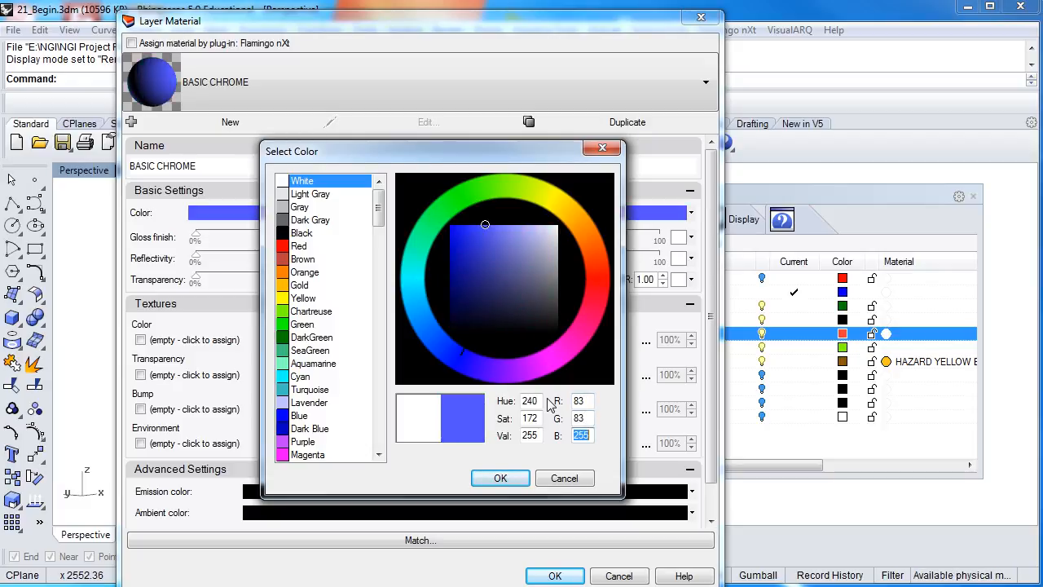
{"action": "type", "text": "83"}
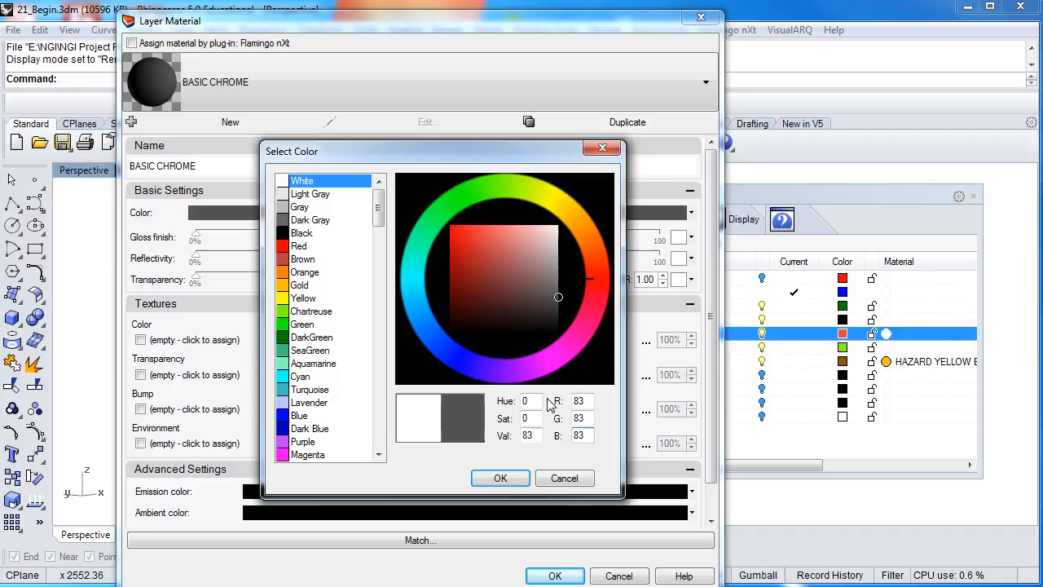
{"action": "left_click", "coordinate": [507, 477]}
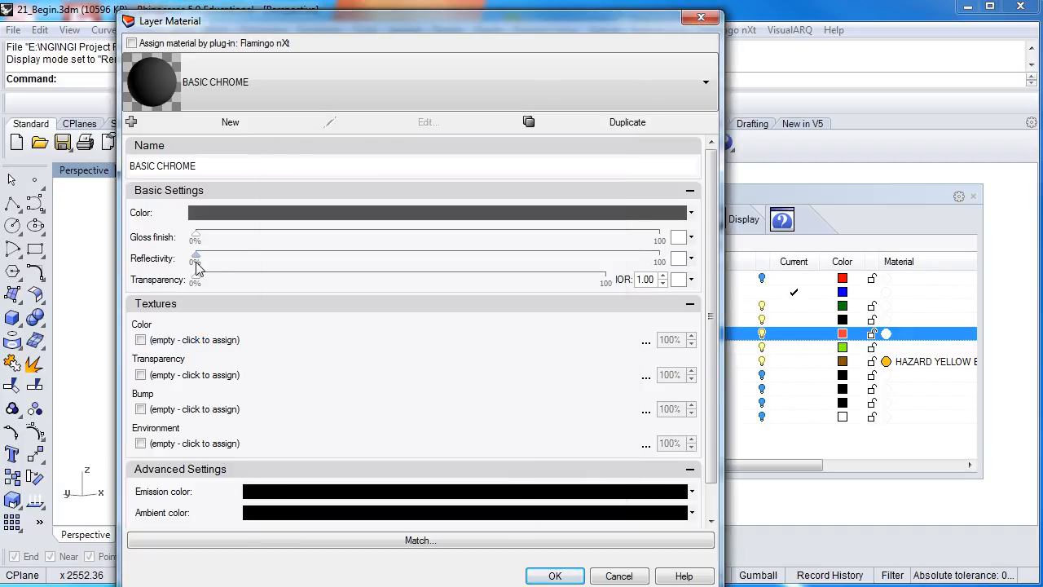
Raise the BASIC CHROME material's reflectivity to about 12% and apply the material to the CHROME layer
{"action": "left_click_drag", "start_coordinate": [196, 259], "coordinate": [248, 256]}
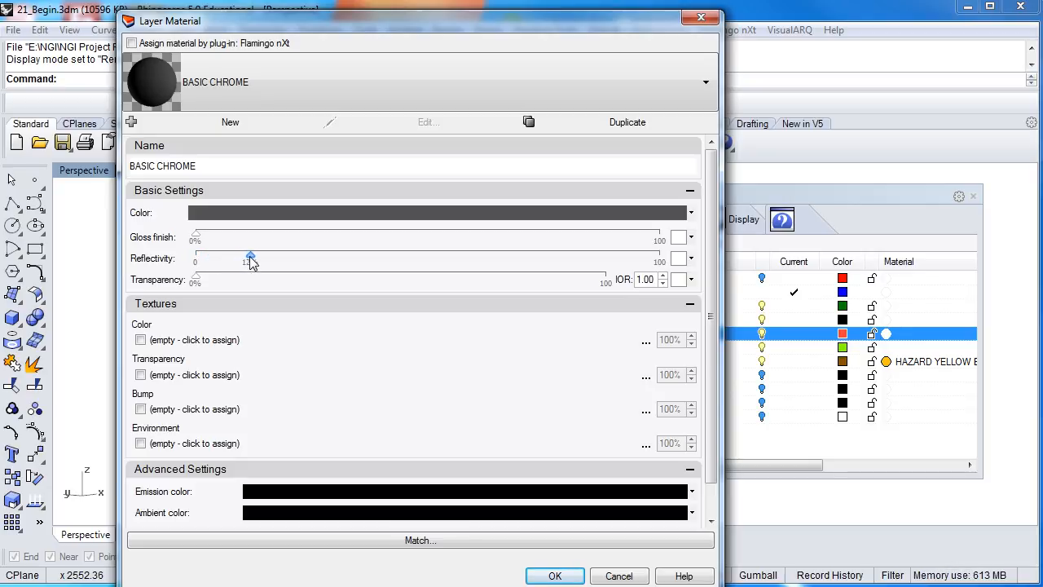
{"action": "left_click", "coordinate": [548, 576]}
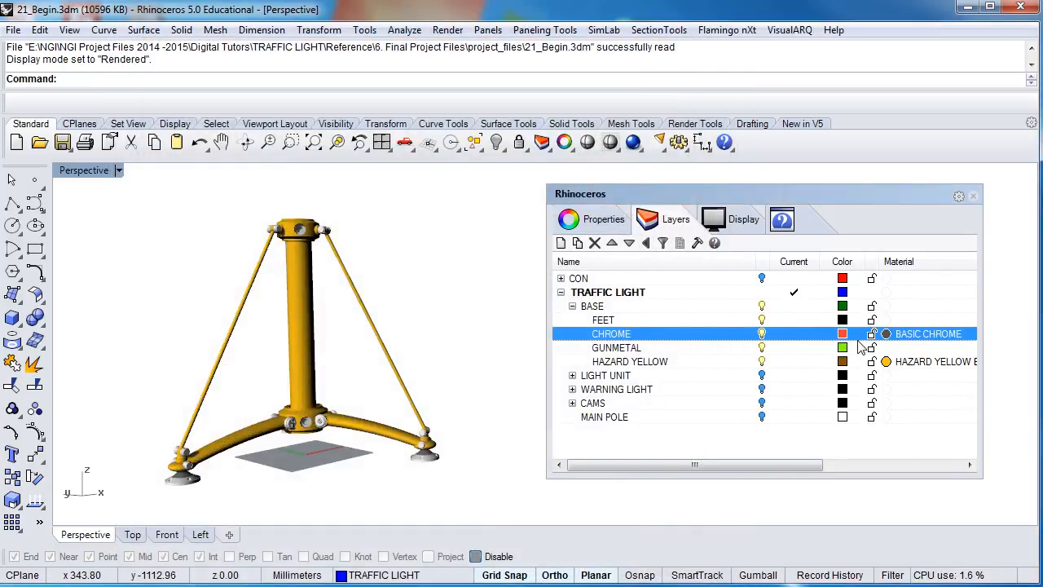
{"action": "right_click", "coordinate": [322, 325]}
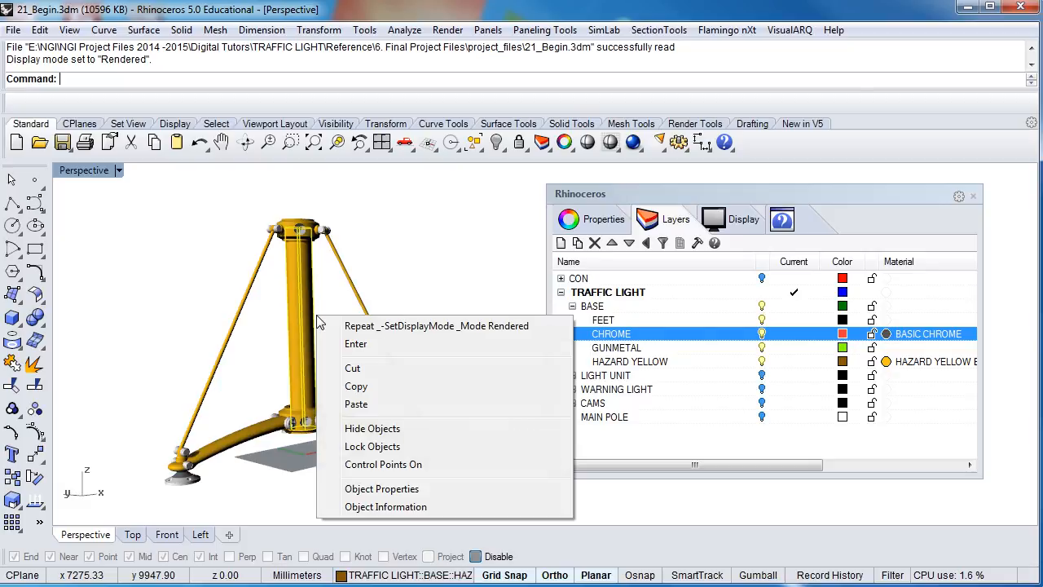
{"action": "left_click", "coordinate": [471, 287]}
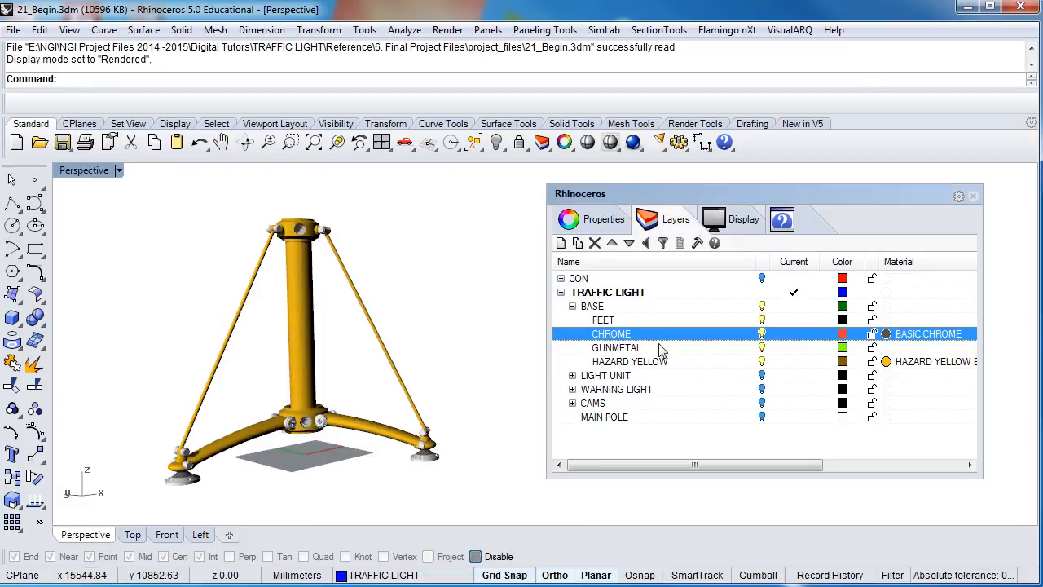
Give the GUNMETAL sublayer of BASE a layer material named GUNMETAL with the color RGB 56, 56, 60
{"action": "left_click", "coordinate": [886, 348]}
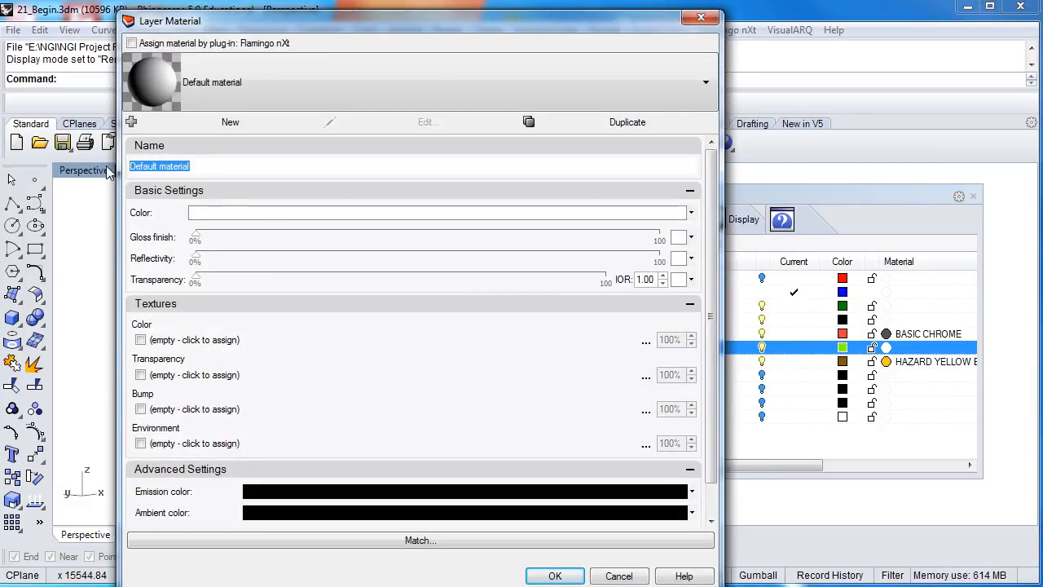
{"action": "type", "text": "GUNMETAL"}
{"action": "left_click", "coordinate": [298, 216]}
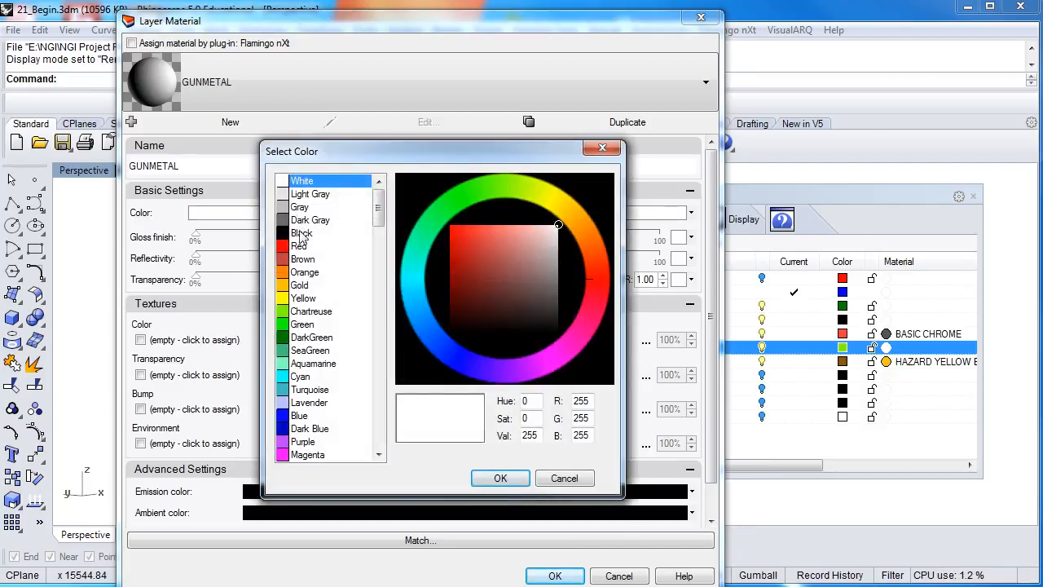
{"action": "left_click_drag", "start_coordinate": [590, 401], "coordinate": [566, 399]}
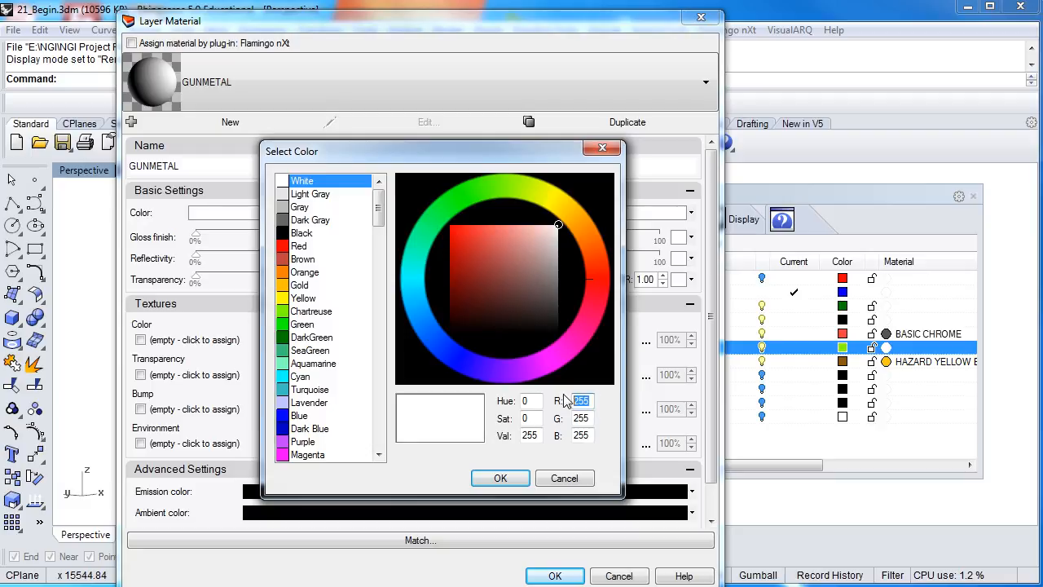
{"action": "type", "text": "56"}
{"action": "key", "text": "Tab"}
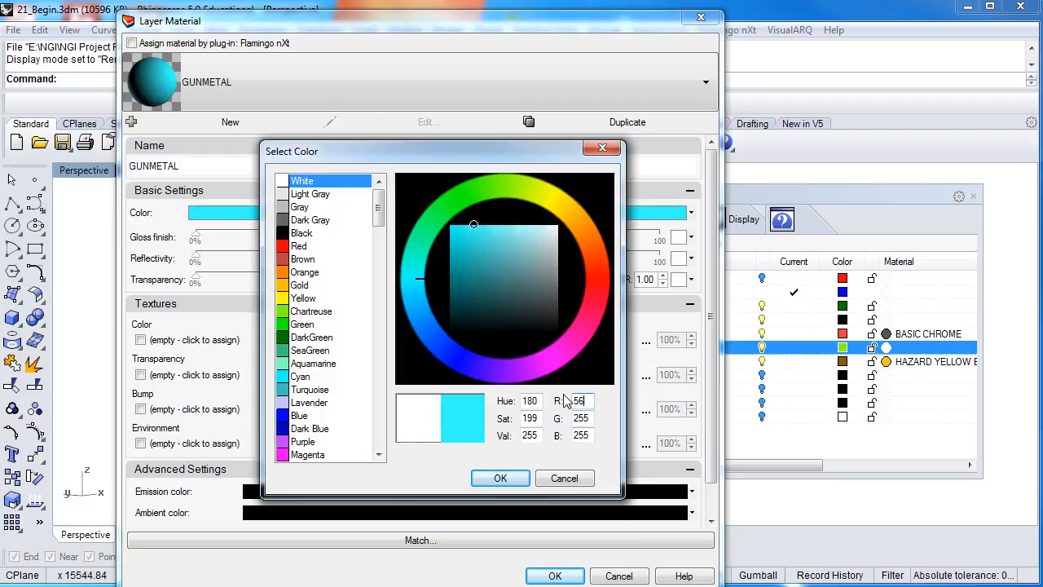
{"action": "type", "text": "56"}
{"action": "key", "text": "Tab"}
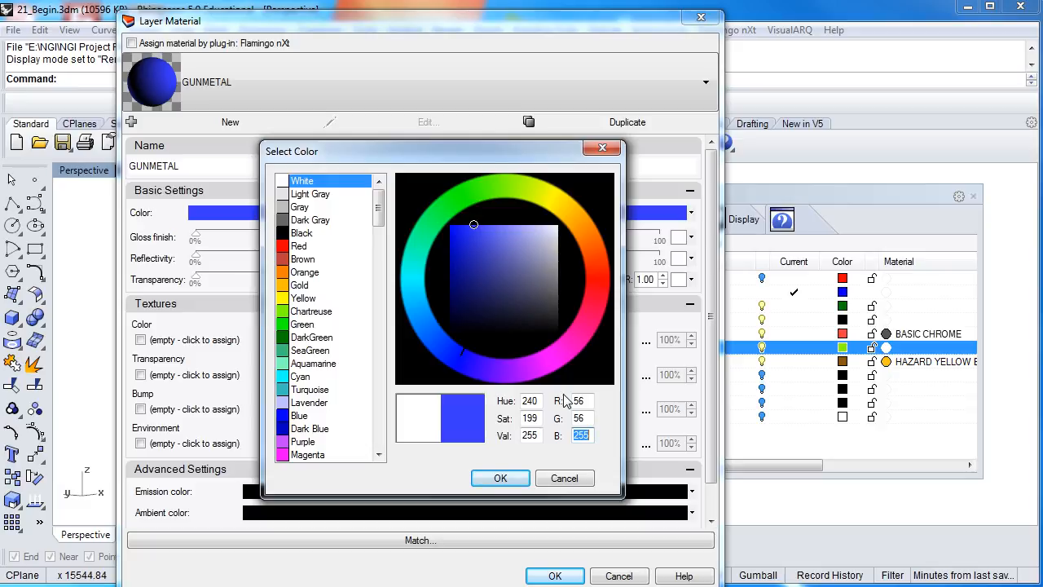
{"action": "type", "text": "60"}
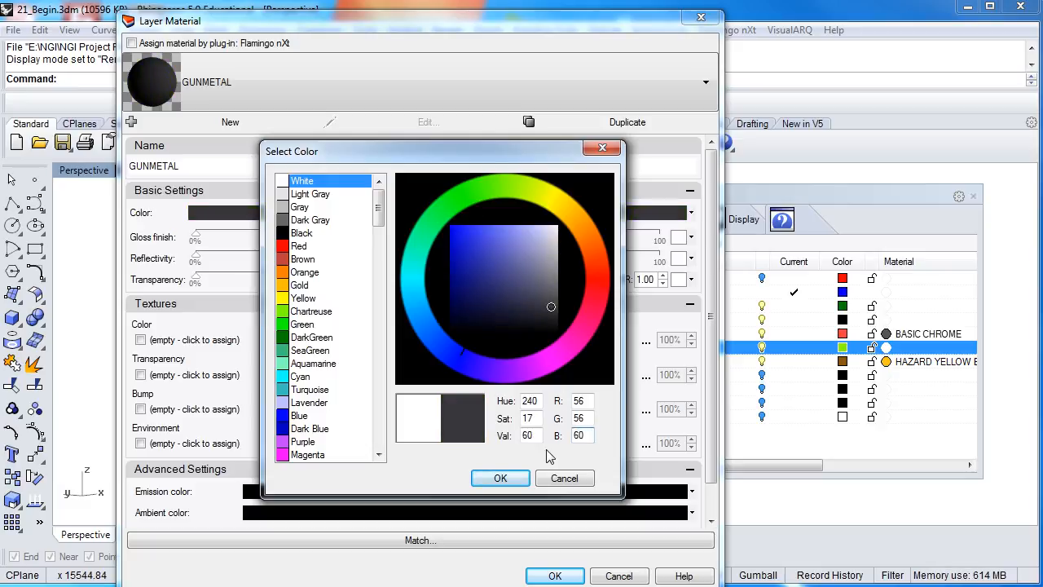
{"action": "left_click", "coordinate": [507, 481]}
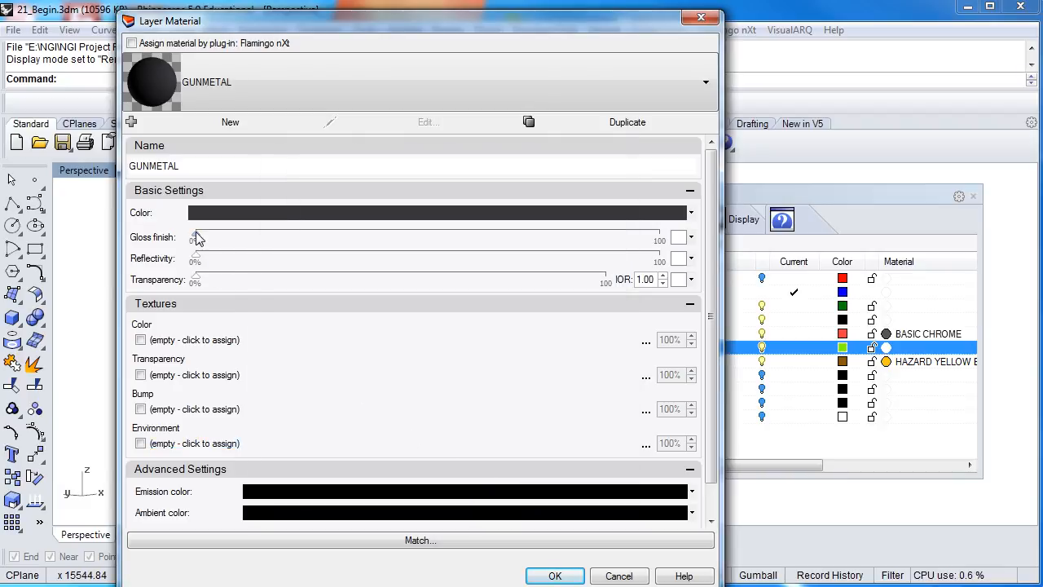
Raise the GUNMETAL material's gloss finish to about 49% and apply the material to its layer
{"action": "left_click_drag", "start_coordinate": [198, 238], "coordinate": [422, 244]}
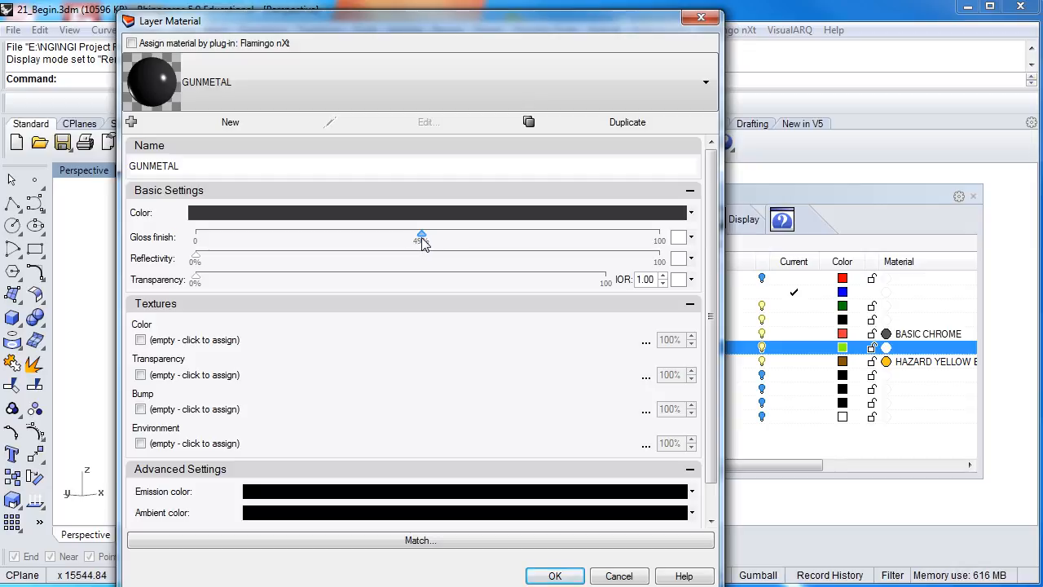
{"action": "left_click", "coordinate": [555, 576]}
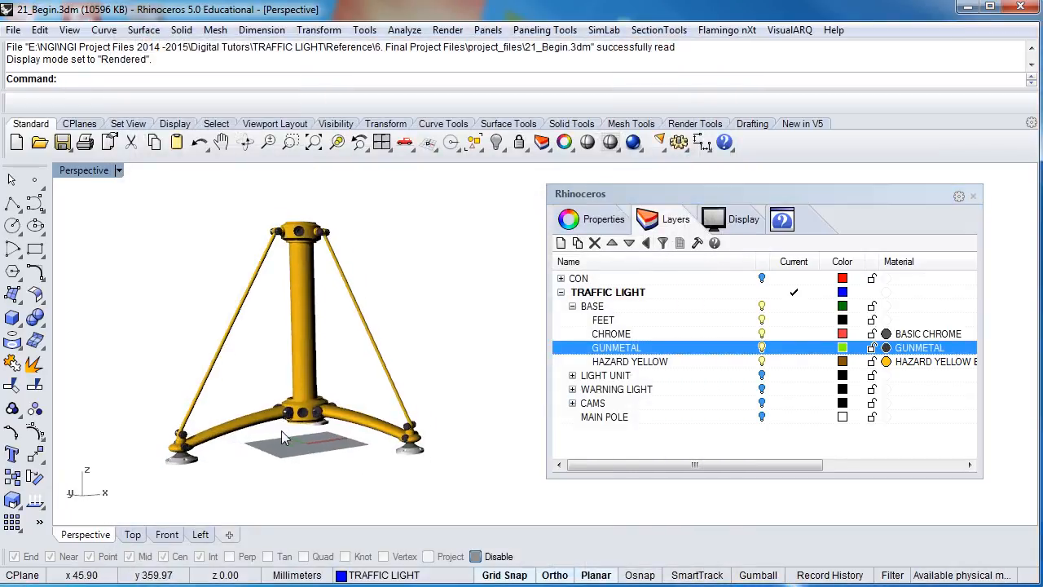
Examine the rendered materials up close on the base's hub, bolts, legs and feet
{"action": "scroll", "coordinate": [281, 431], "scroll_direction": "up", "scroll_amount": 5}
{"action": "scroll", "coordinate": [304, 404], "scroll_direction": "down", "scroll_amount": 5}
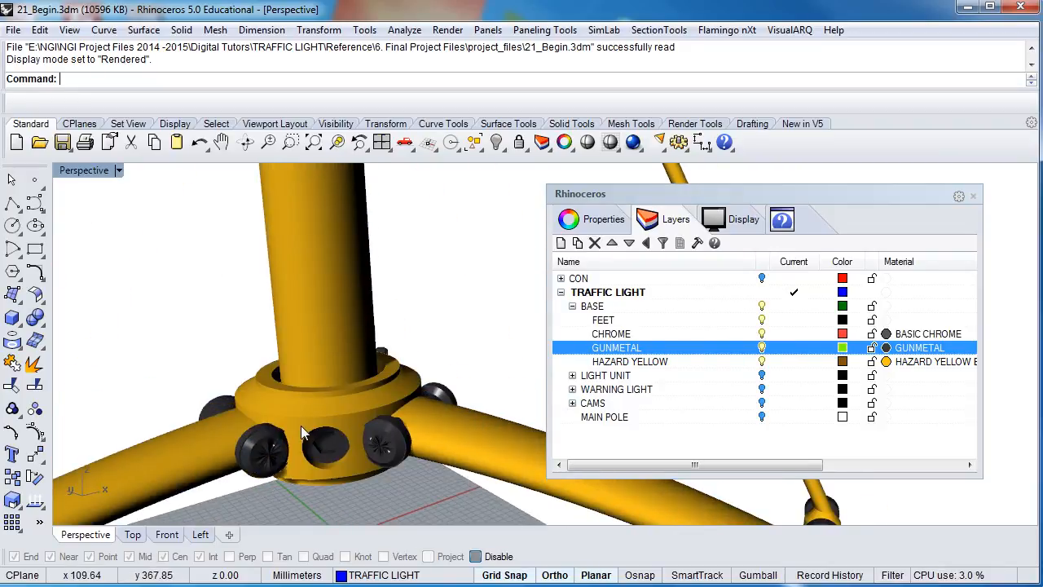
{"action": "scroll", "coordinate": [301, 425], "scroll_direction": "up", "scroll_amount": 3}
{"action": "scroll", "coordinate": [277, 420], "scroll_direction": "down", "scroll_amount": 5}
{"action": "scroll", "coordinate": [295, 377], "scroll_direction": "up", "scroll_amount": 3}
{"action": "right_click_drag", "start_coordinate": [298, 363], "coordinate": [283, 422]}
{"action": "scroll", "coordinate": [436, 434], "scroll_direction": "up", "scroll_amount": 4}
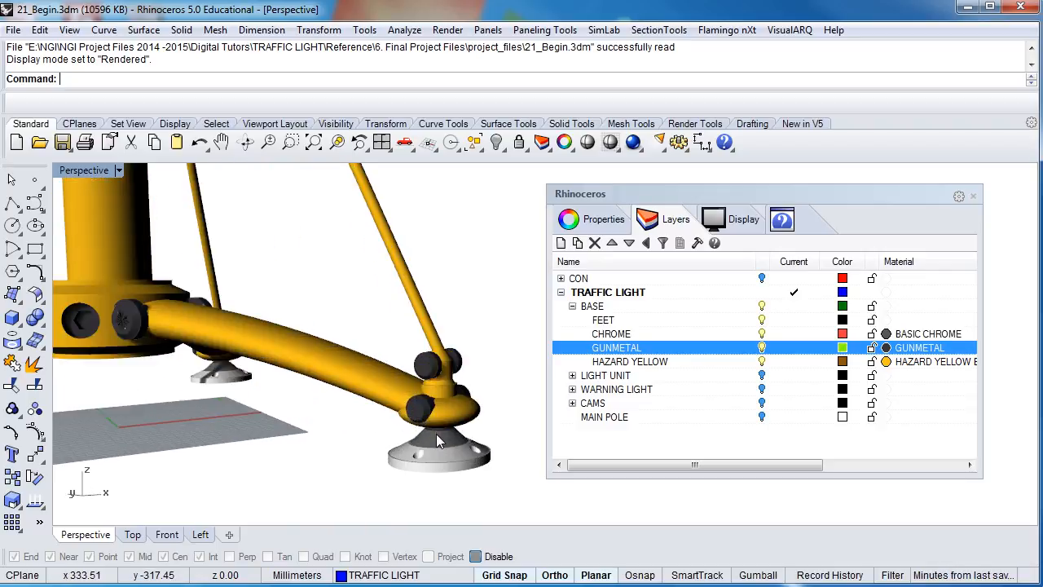
{"action": "scroll", "coordinate": [436, 433], "scroll_direction": "down", "scroll_amount": 4}
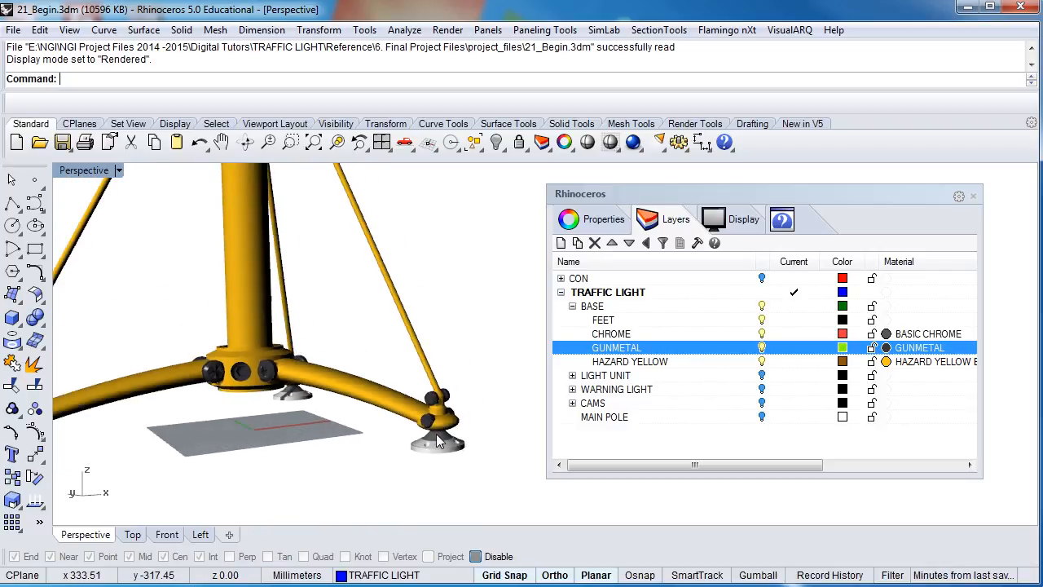
{"action": "scroll", "coordinate": [374, 391], "scroll_direction": "down", "scroll_amount": 2}
{"action": "right_click_drag", "start_coordinate": [370, 393], "coordinate": [366, 422], "text": "shift"}
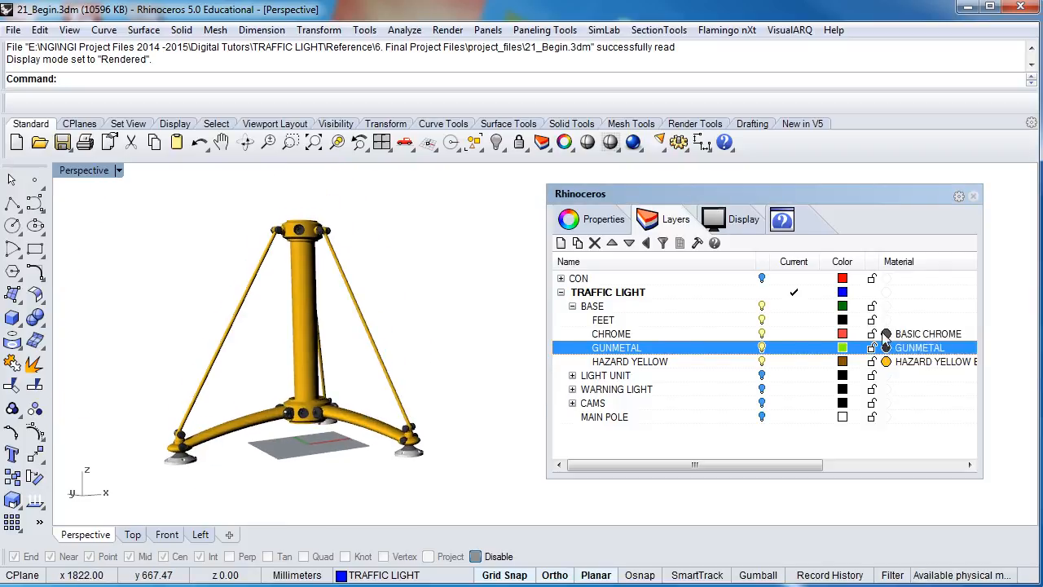
Give the FEET sublayer of BASE a layer material named FEET BLACK with the color RGB 0, 0, 0
{"action": "left_click", "coordinate": [887, 320]}
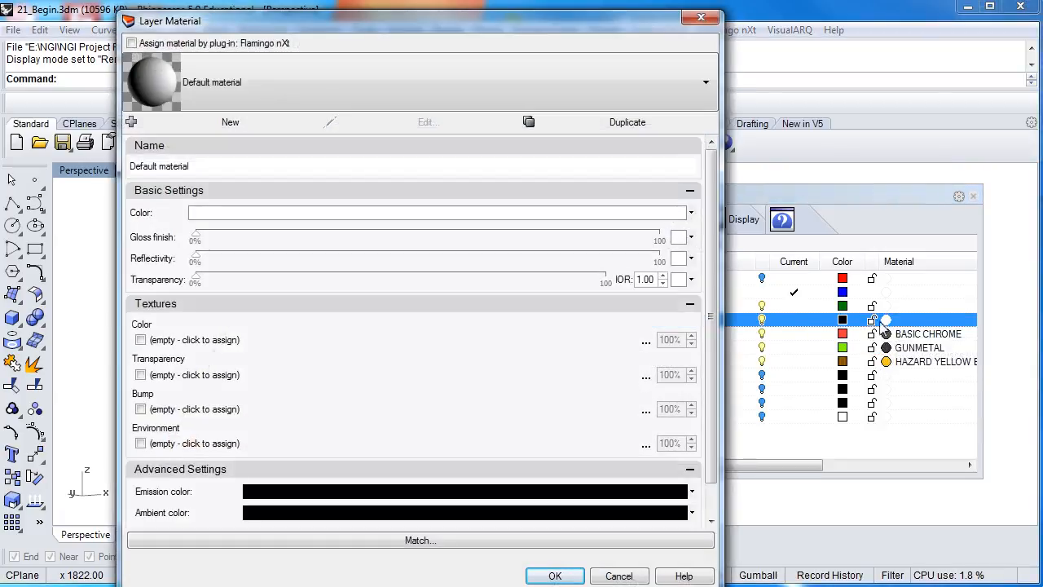
{"action": "left_click_drag", "start_coordinate": [198, 168], "coordinate": [121, 173]}
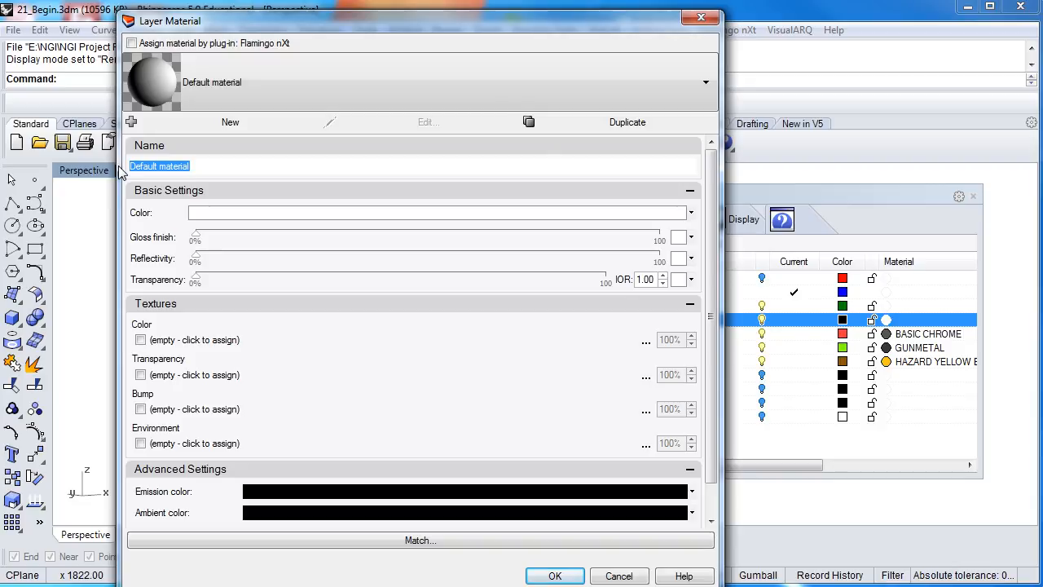
{"action": "type", "text": "FEET BLACK"}
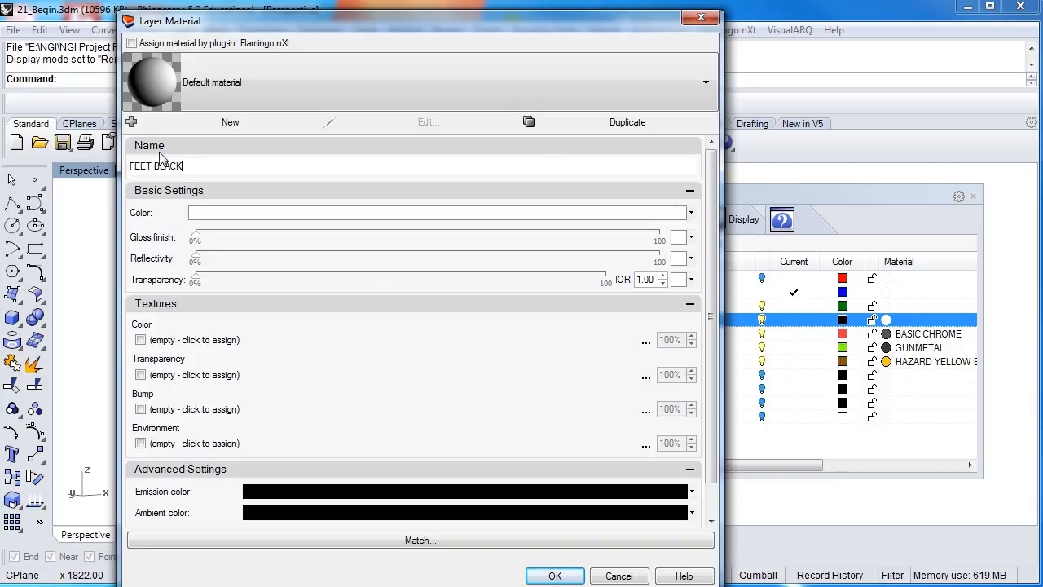
{"action": "left_click", "coordinate": [405, 213]}
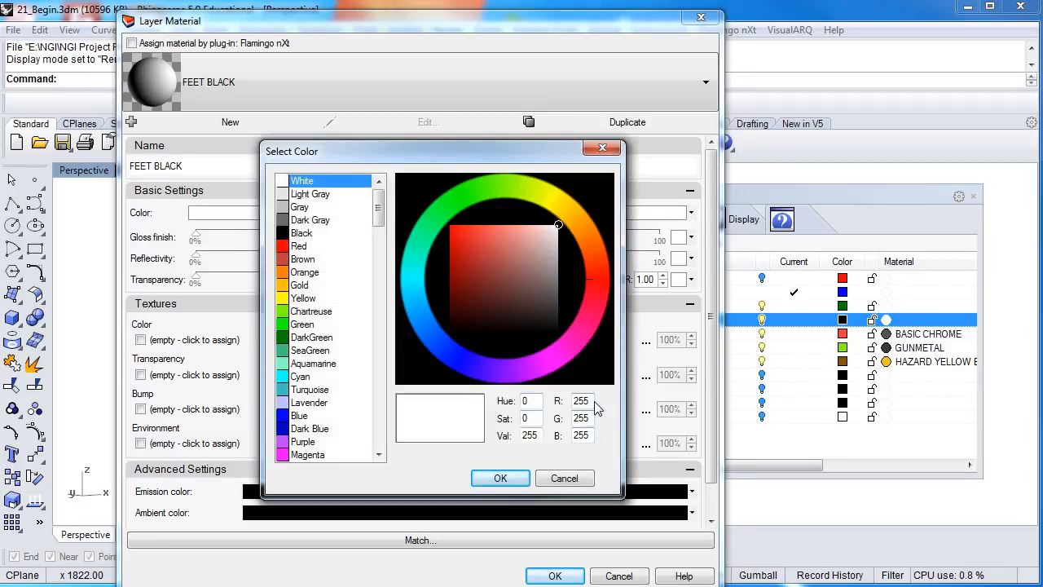
{"action": "left_click_drag", "start_coordinate": [592, 401], "coordinate": [556, 437]}
{"action": "type", "text": "00"}
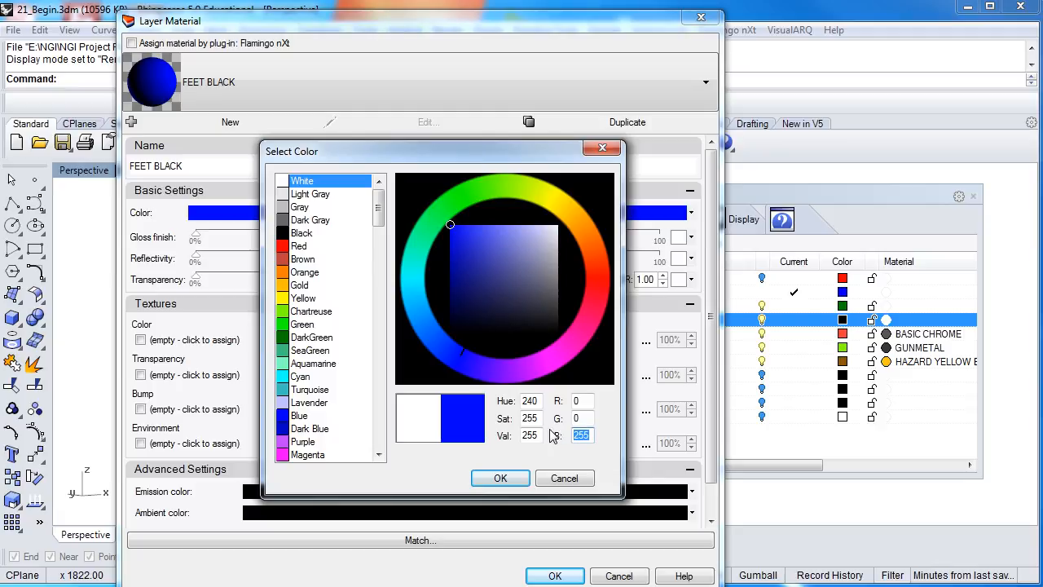
{"action": "type", "text": "0"}
{"action": "left_click", "coordinate": [500, 479]}
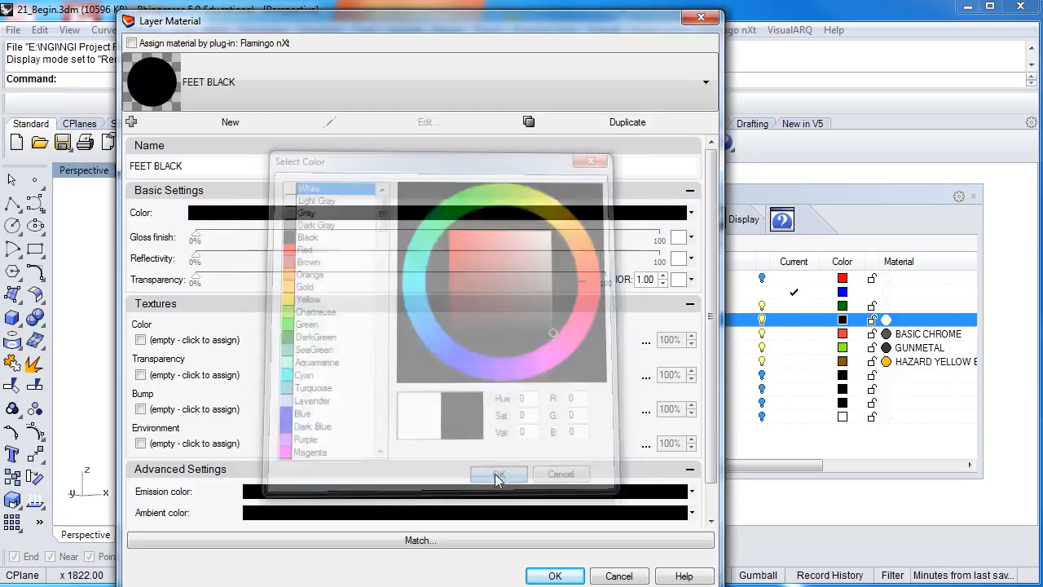
{"action": "left_click", "coordinate": [555, 575]}
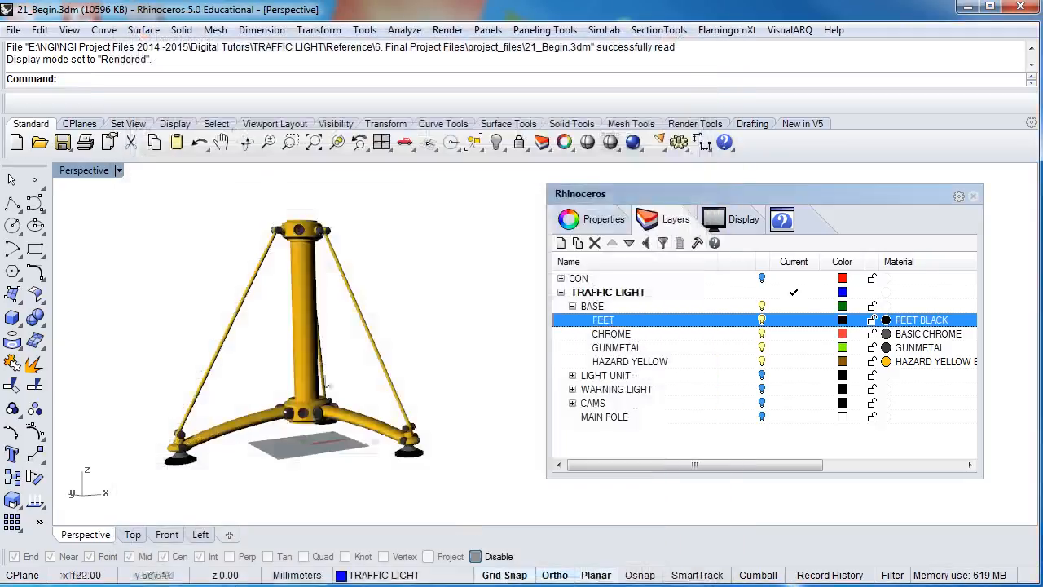
Move the base's yellow central tube out of place and undo the move
{"action": "right_click_drag", "start_coordinate": [296, 340], "coordinate": [266, 346]}
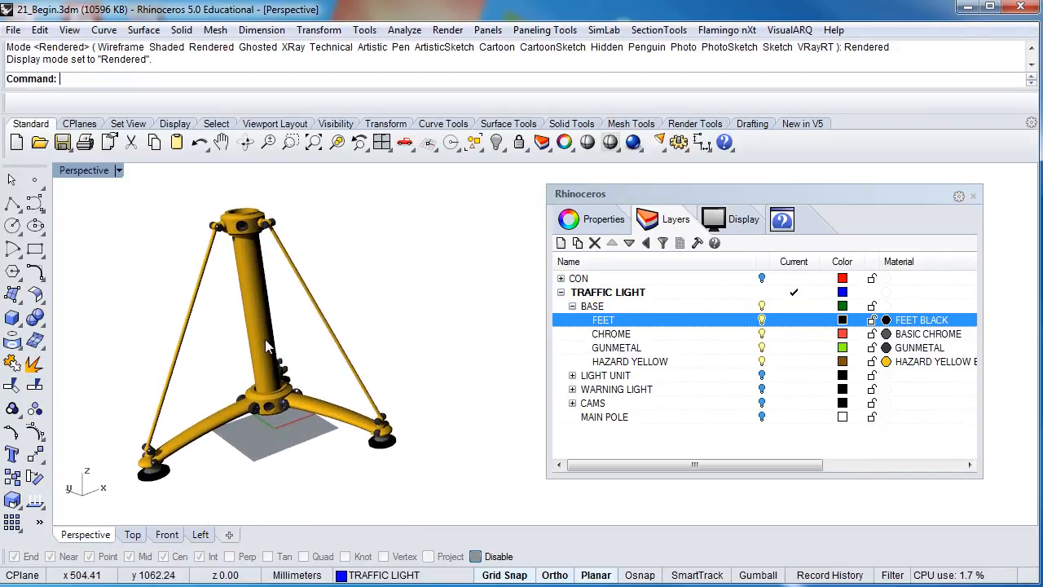
{"action": "left_click_drag", "start_coordinate": [267, 341], "coordinate": [279, 307]}
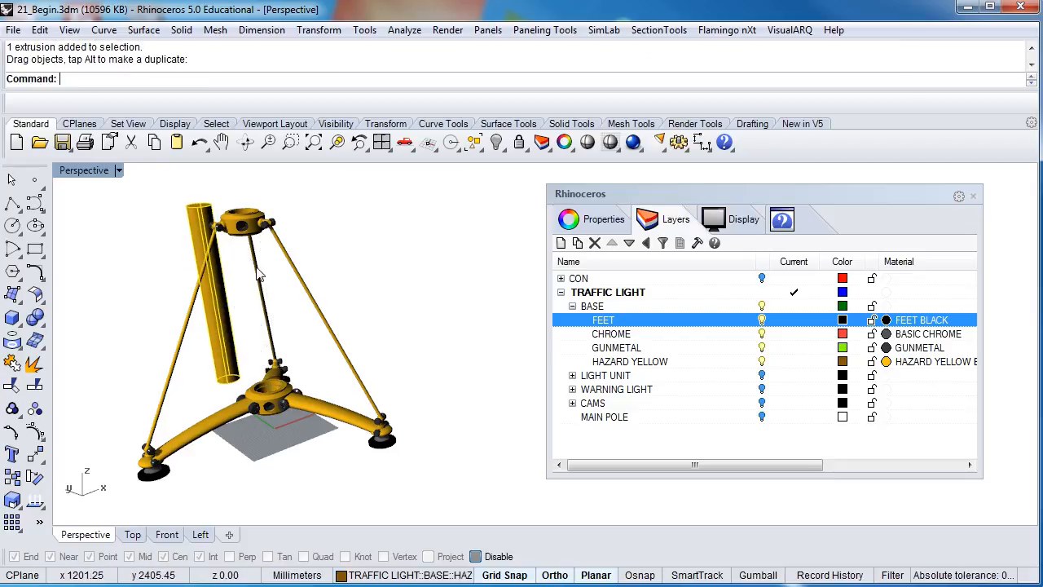
{"action": "left_click", "coordinate": [200, 145]}
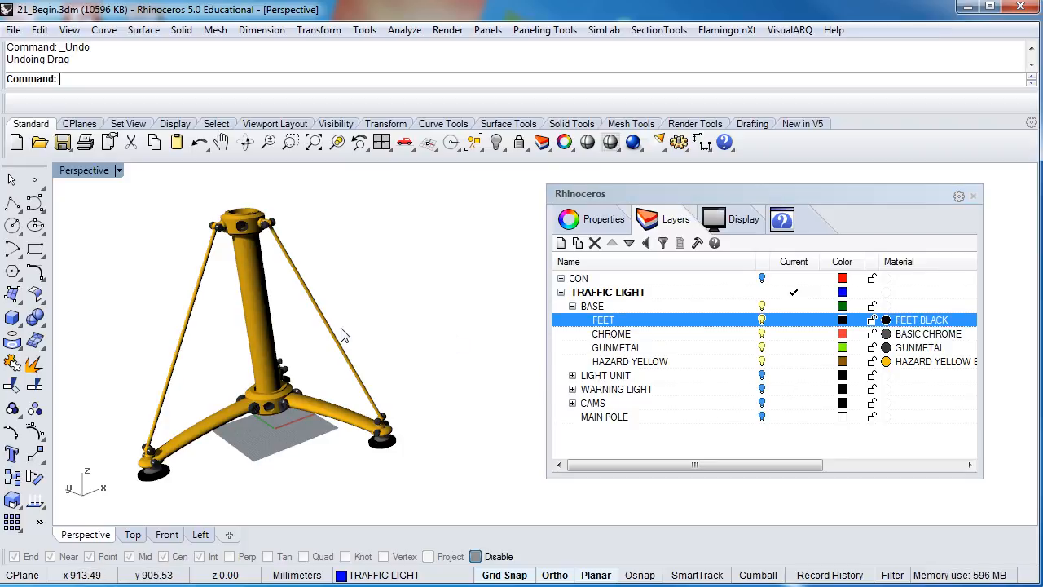
{"action": "right_click_drag", "start_coordinate": [322, 328], "coordinate": [356, 349]}
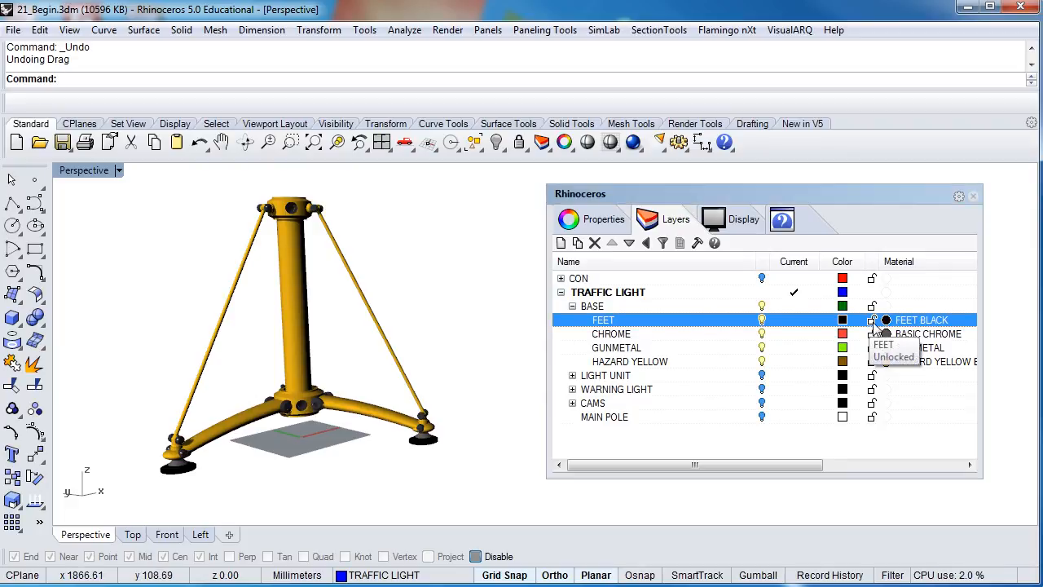
Lock the FEET sublayer and the whole BASE layer, leaving BASE collapsed in the layer list
{"action": "left_click", "coordinate": [870, 324]}
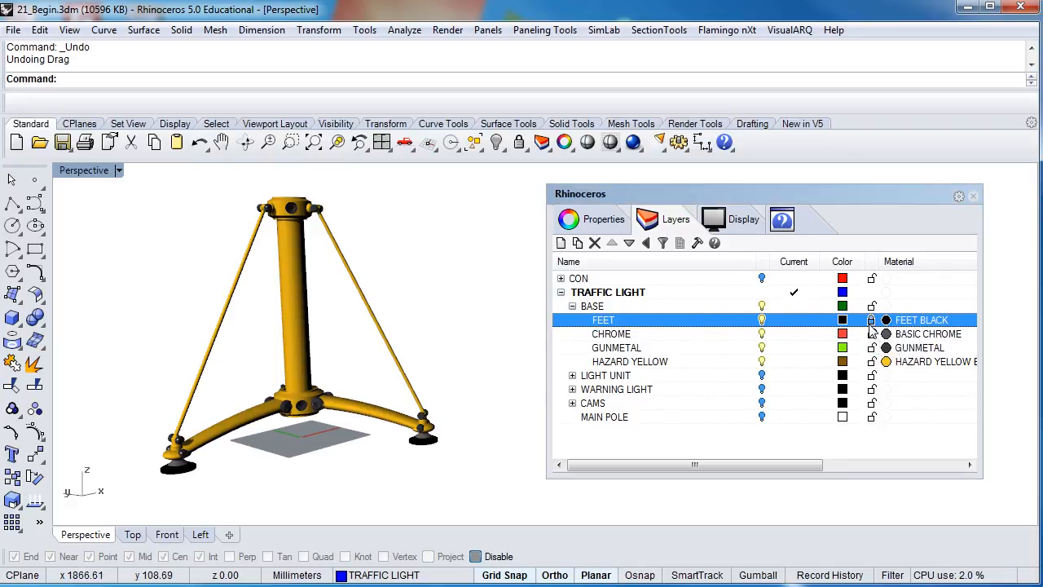
{"action": "left_click", "coordinate": [572, 307]}
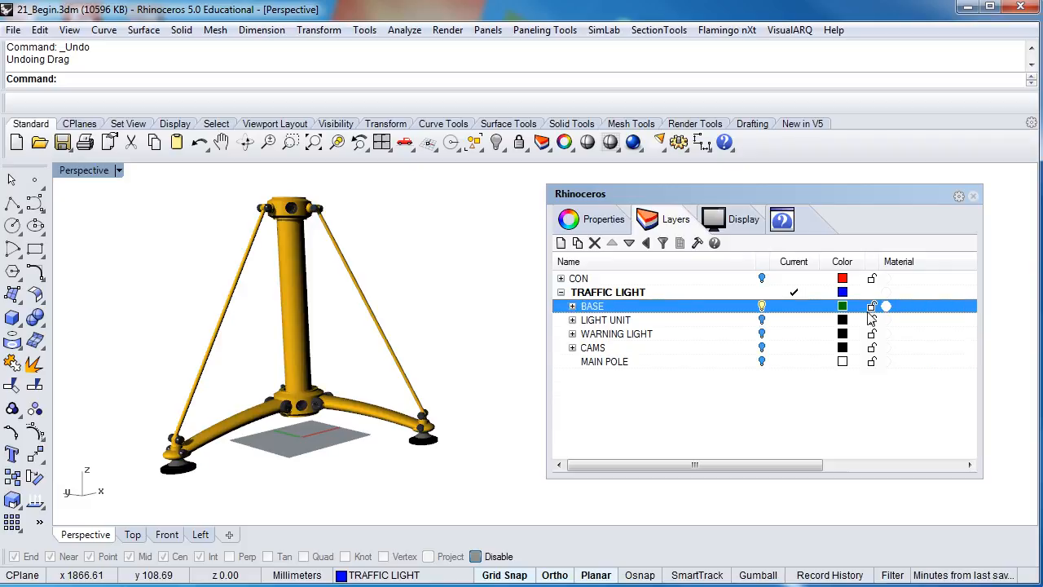
{"action": "left_click", "coordinate": [871, 307]}
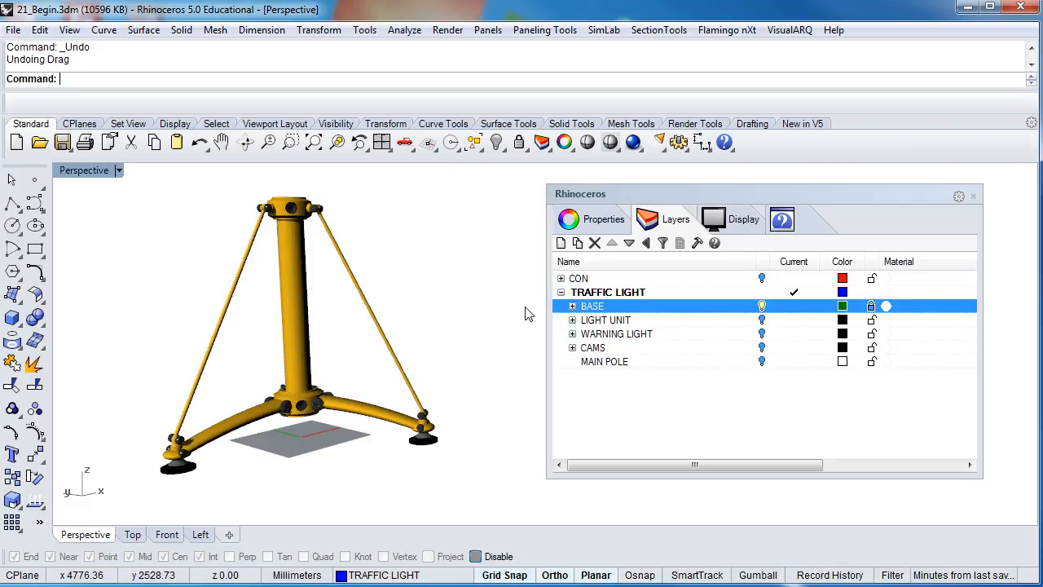
{"action": "left_click", "coordinate": [572, 306]}
{"action": "left_click", "coordinate": [572, 307]}
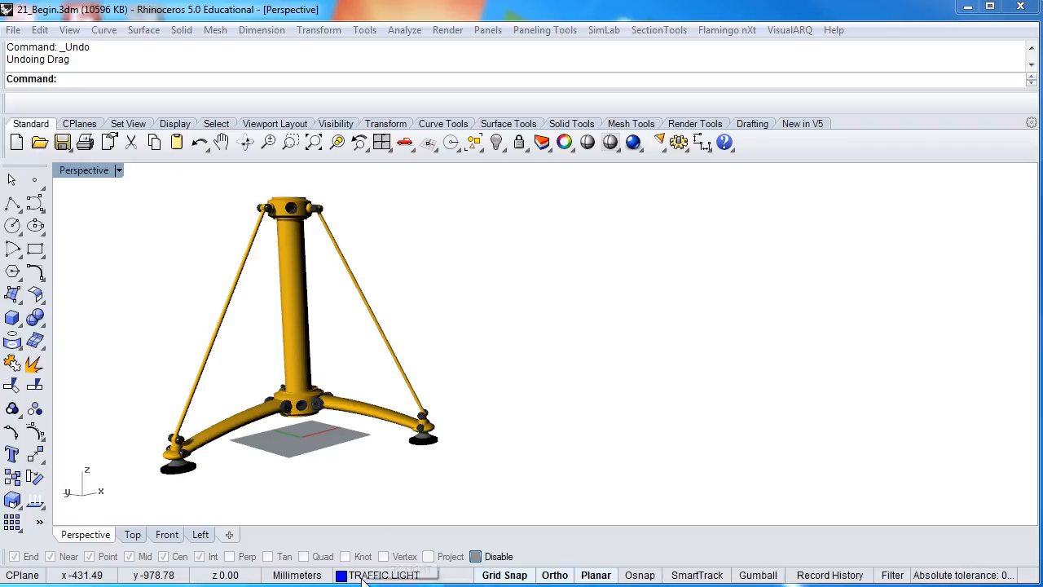
Bring back the layer list and turn on the MAIN POLE layer, with the whole pole in view
{"action": "left_click", "coordinate": [388, 572]}
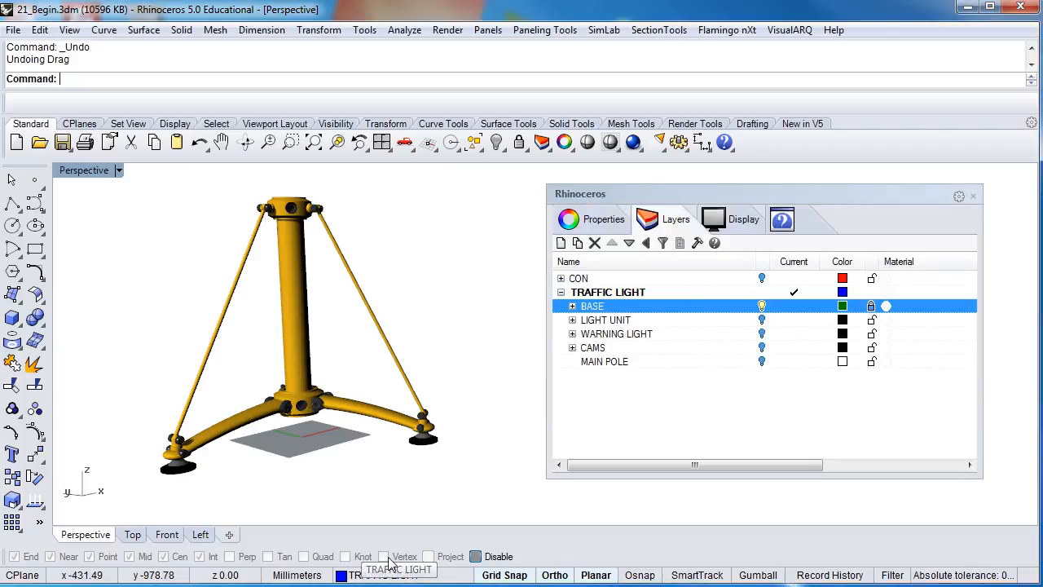
{"action": "left_click", "coordinate": [762, 362]}
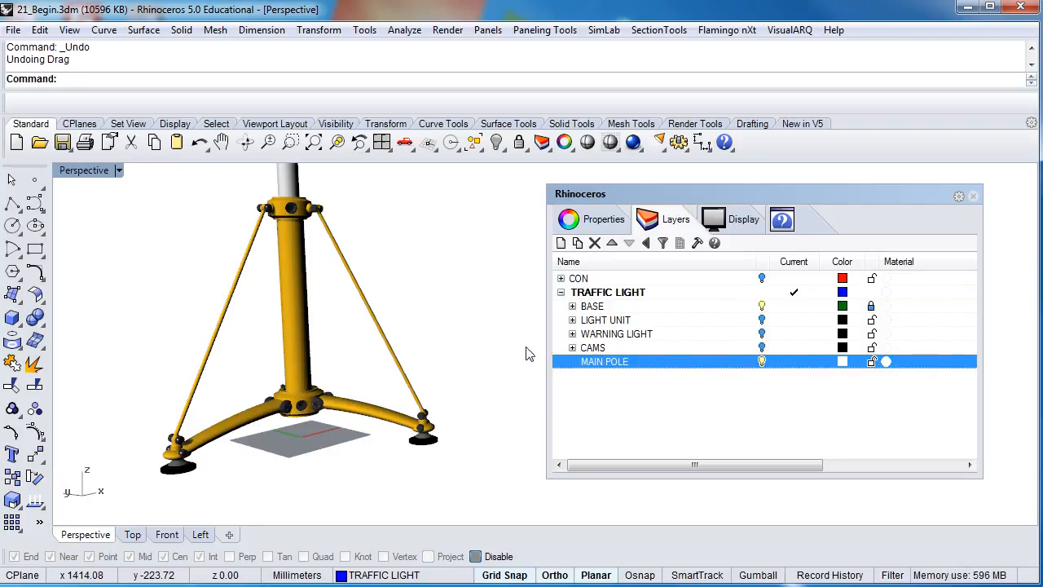
{"action": "scroll", "coordinate": [359, 326], "scroll_direction": "down", "scroll_amount": 5}
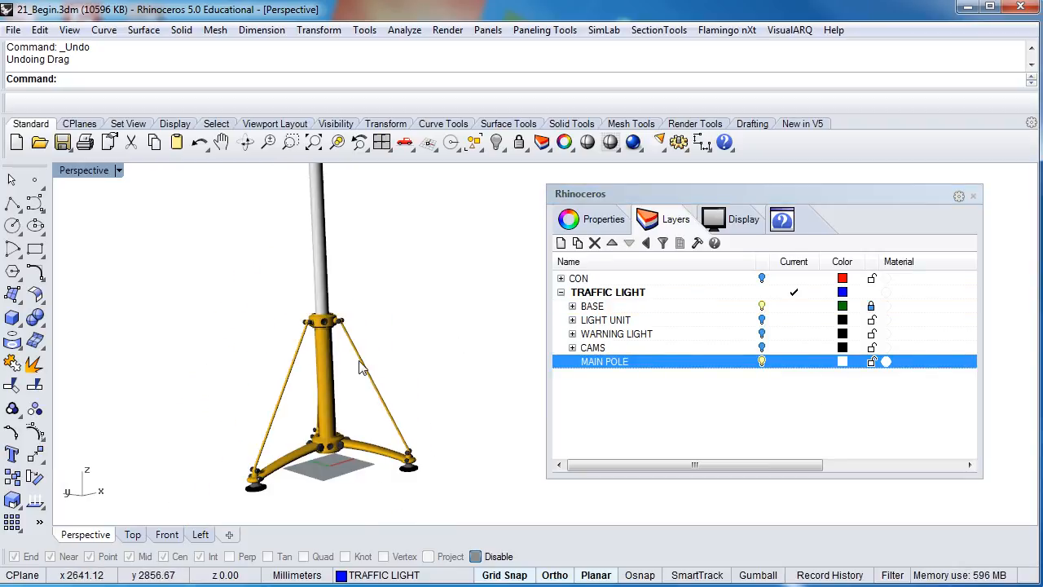
{"action": "scroll", "coordinate": [332, 336], "scroll_direction": "down", "scroll_amount": 4}
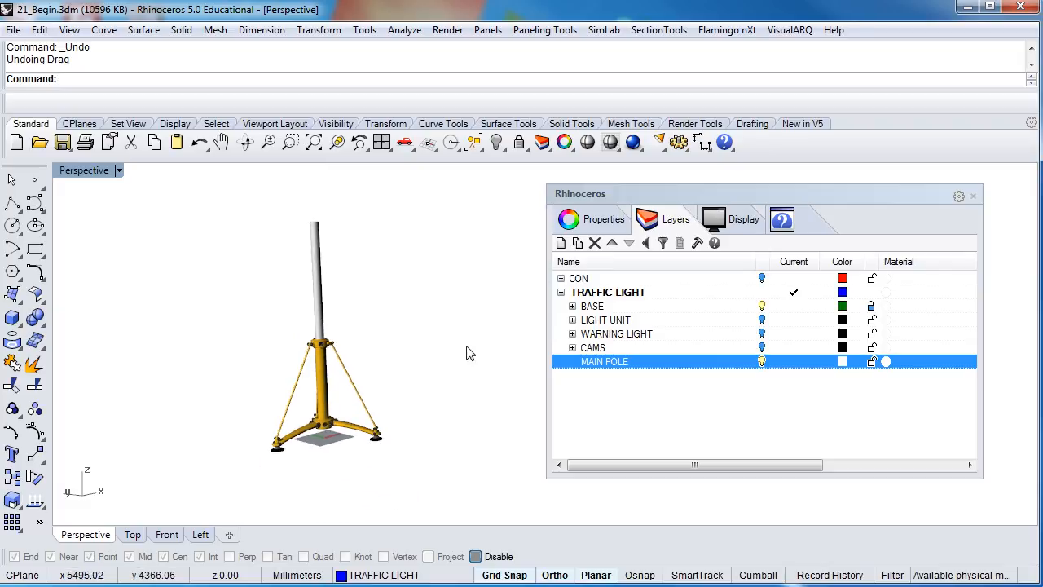
Give the MAIN POLE layer the HAZARD YELLOW BASE material by matching a yellow base part, unlocking the BASE layer during the pick
{"action": "left_click", "coordinate": [887, 362]}
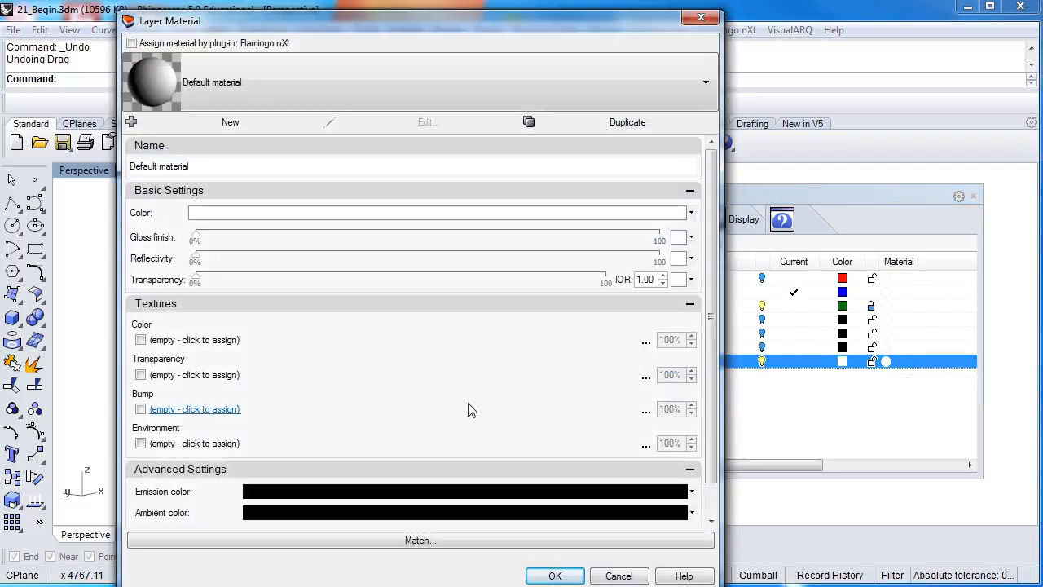
{"action": "mouse_move", "coordinate": [439, 25]}
{"action": "left_mouse_down"}
{"action": "mouse_move", "coordinate": [425, 57]}
{"action": "mouse_move", "coordinate": [420, 31]}
{"action": "left_mouse_up"}
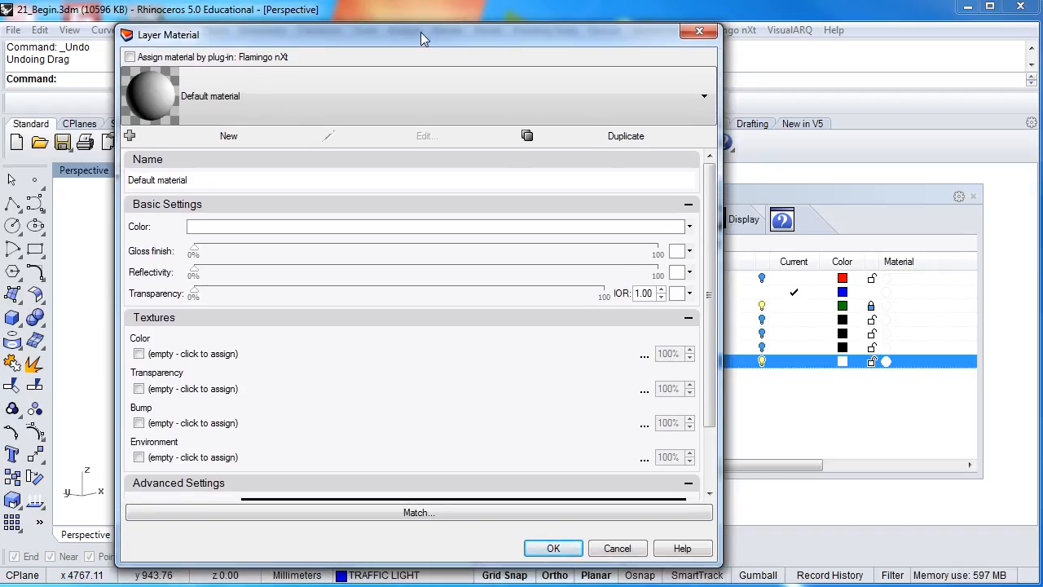
{"action": "left_click", "coordinate": [415, 513]}
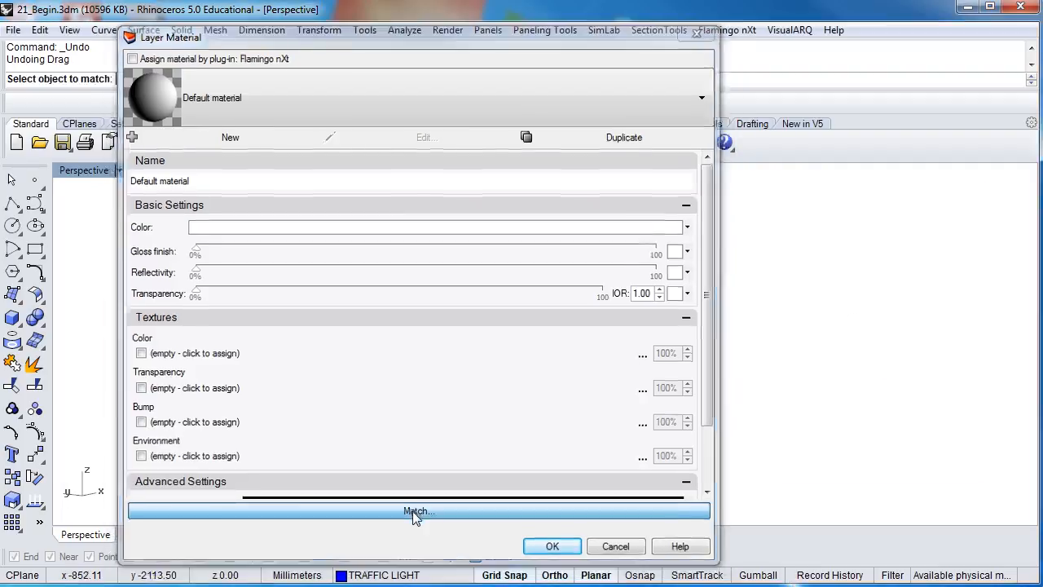
{"action": "scroll", "coordinate": [319, 388], "scroll_direction": "up", "scroll_amount": 5}
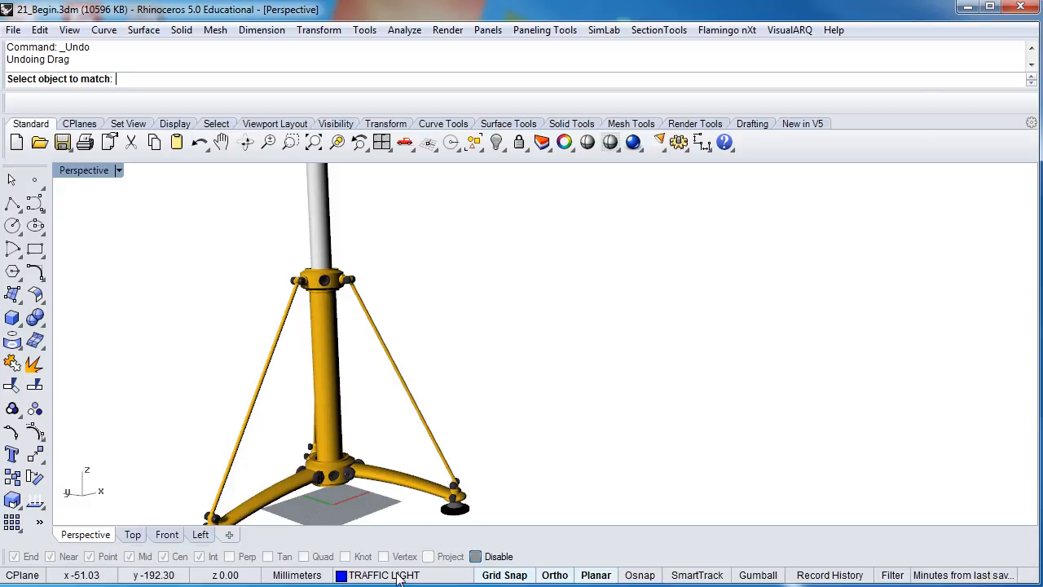
{"action": "left_click", "coordinate": [342, 577]}
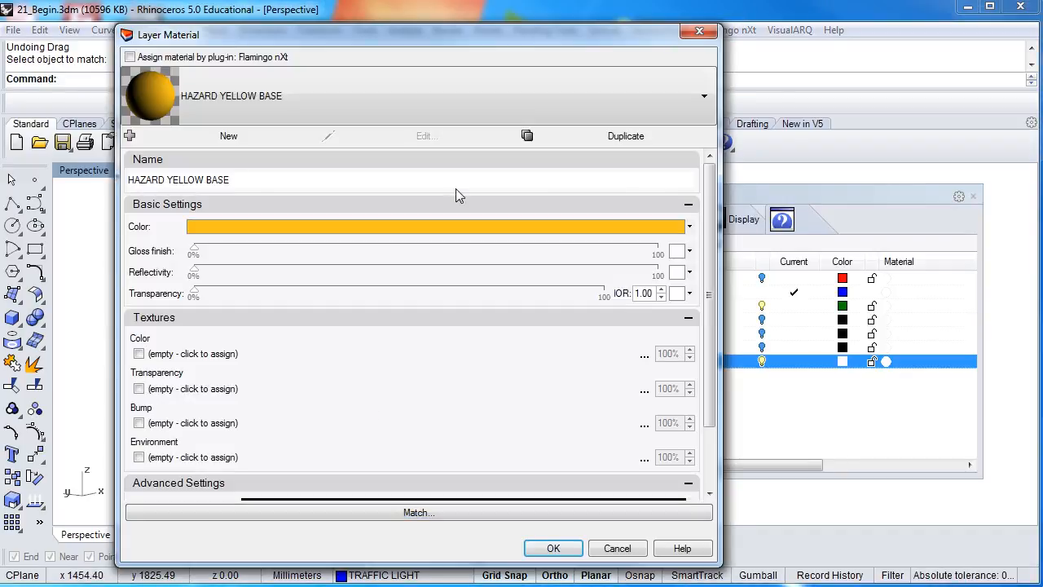
{"action": "left_click_drag", "start_coordinate": [422, 36], "coordinate": [368, 34]}
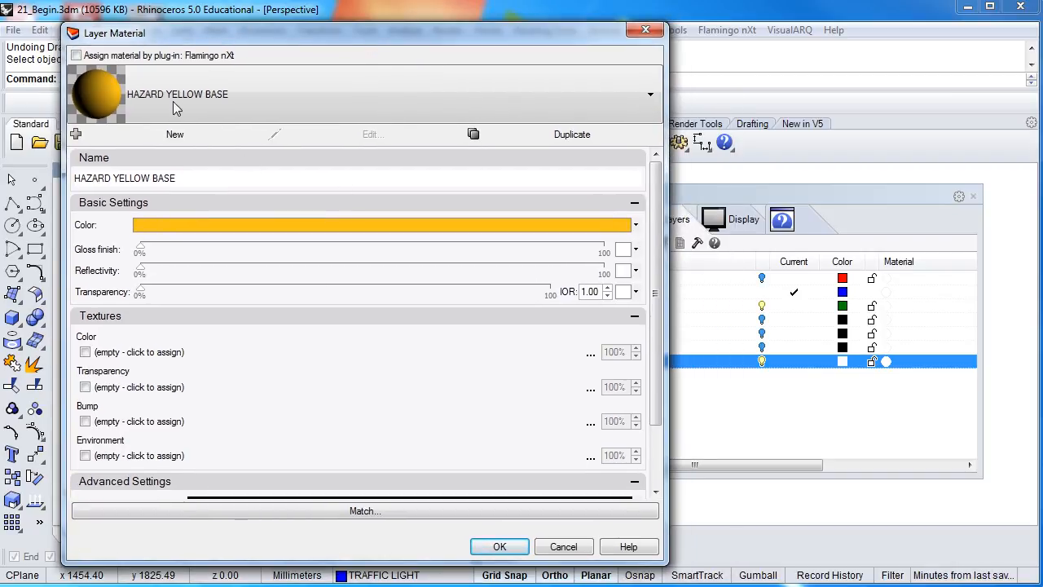
{"action": "left_click", "coordinate": [498, 546]}
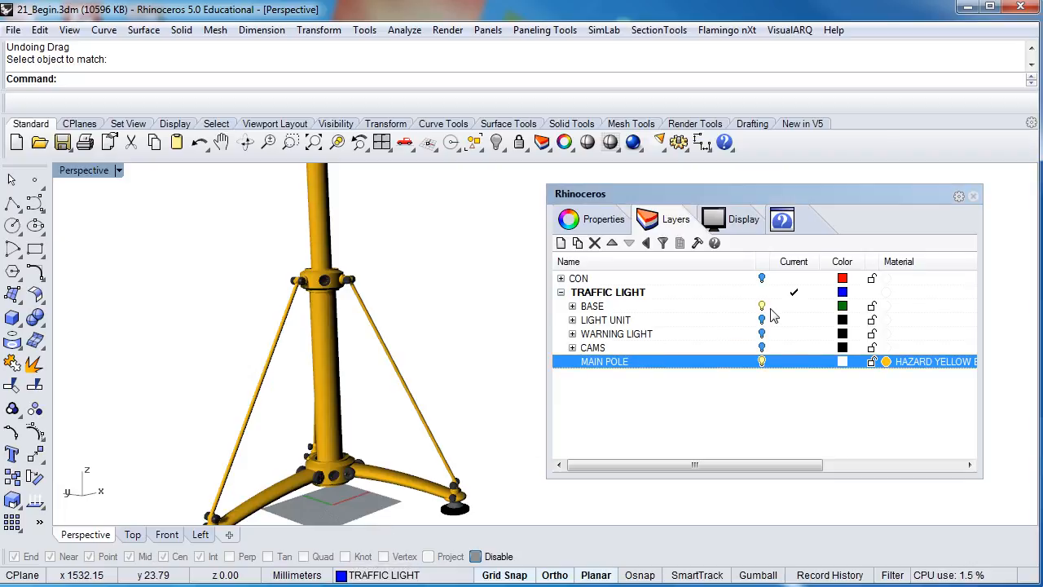
Compare the materials of the BASE sublayers with the MAIN POLE material and inspect the pole and base from several distances
{"action": "left_click", "coordinate": [573, 306]}
{"action": "left_click", "coordinate": [573, 306]}
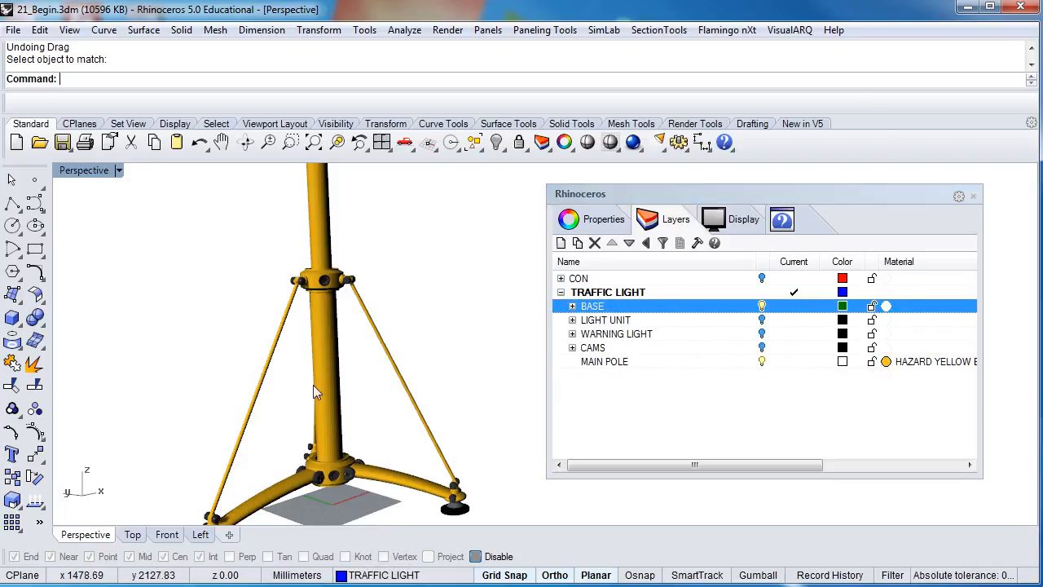
{"action": "left_click", "coordinate": [573, 306]}
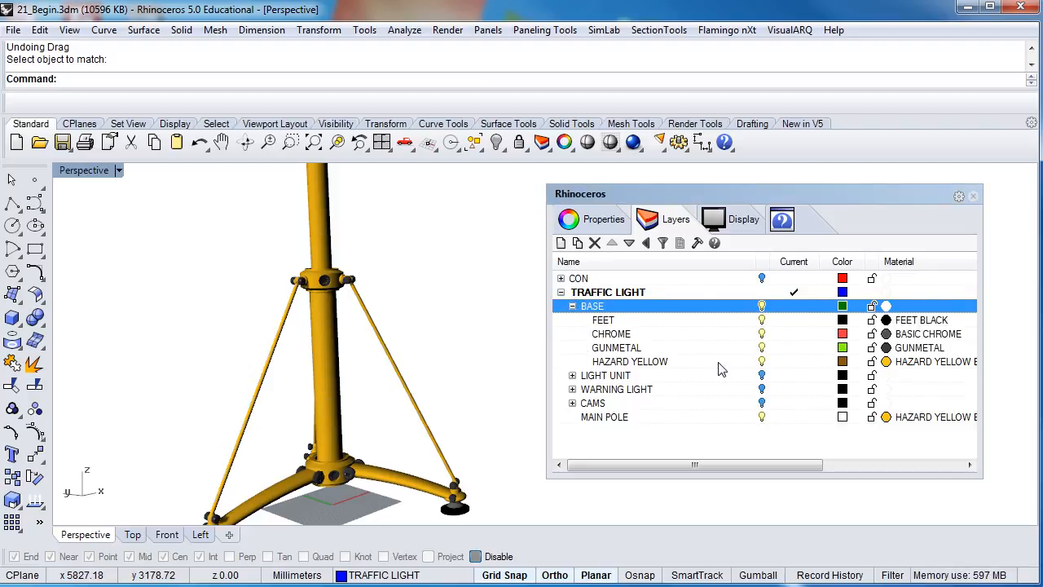
{"action": "left_click", "coordinate": [573, 306]}
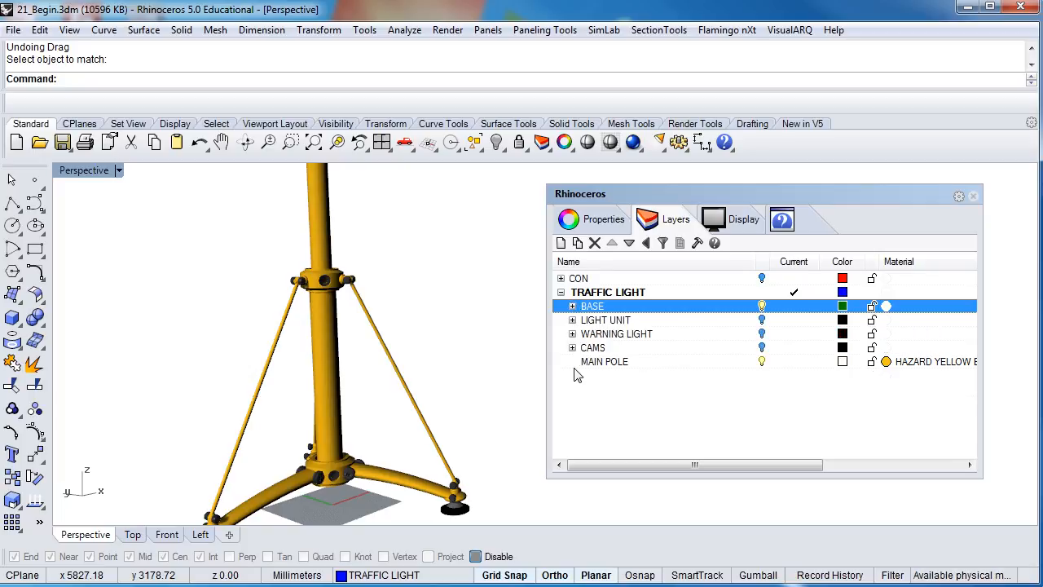
{"action": "scroll", "coordinate": [403, 356], "scroll_direction": "down", "scroll_amount": 5}
{"action": "right_click_drag", "start_coordinate": [367, 354], "coordinate": [279, 331]}
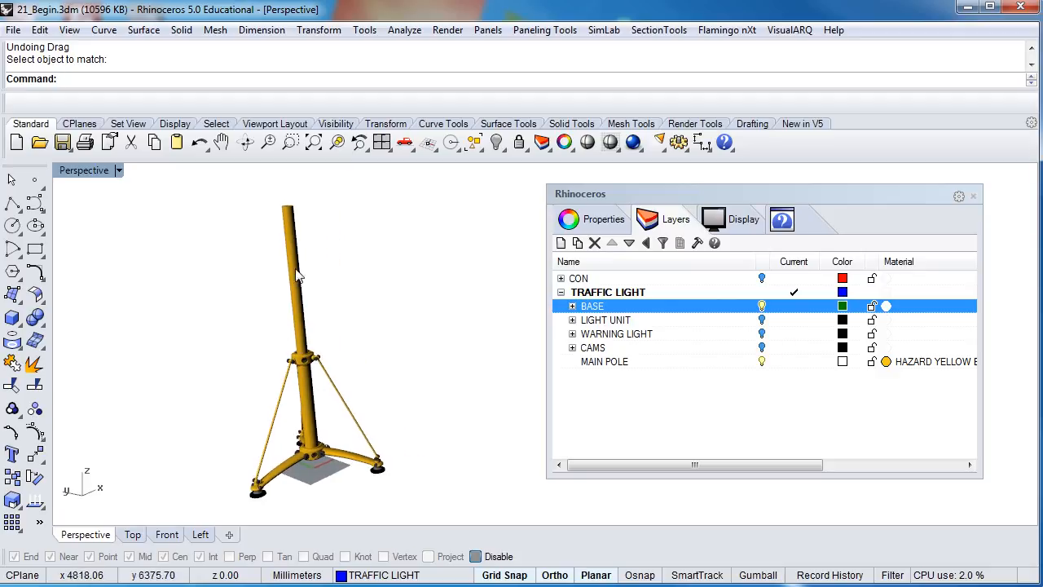
{"action": "mouse_move", "coordinate": [302, 261]}
{"action": "right_mouse_down"}
{"action": "mouse_move", "coordinate": [327, 272]}
{"action": "mouse_move", "coordinate": [312, 261]}
{"action": "right_mouse_up"}
{"action": "scroll", "coordinate": [284, 248], "scroll_direction": "up", "scroll_amount": 3}
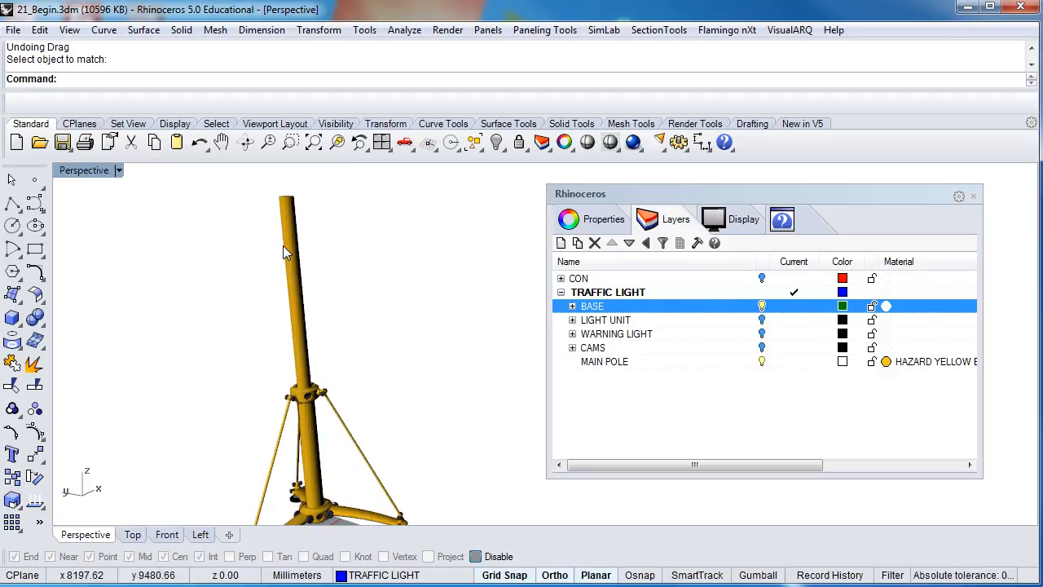
{"action": "scroll", "coordinate": [284, 244], "scroll_direction": "down", "scroll_amount": 2}
{"action": "scroll", "coordinate": [286, 269], "scroll_direction": "down", "scroll_amount": 2}
{"action": "scroll", "coordinate": [291, 294], "scroll_direction": "up", "scroll_amount": 5}
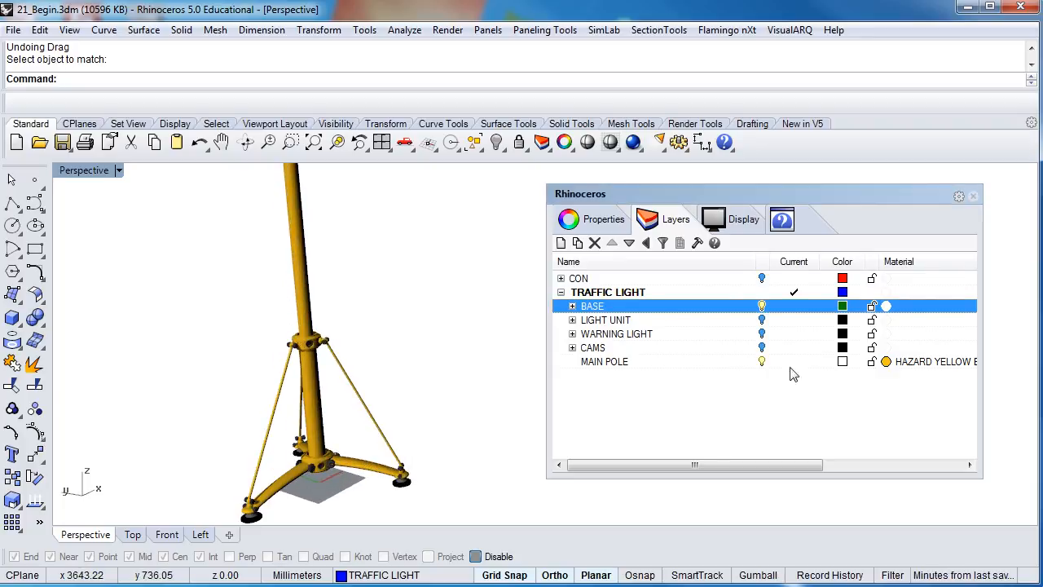